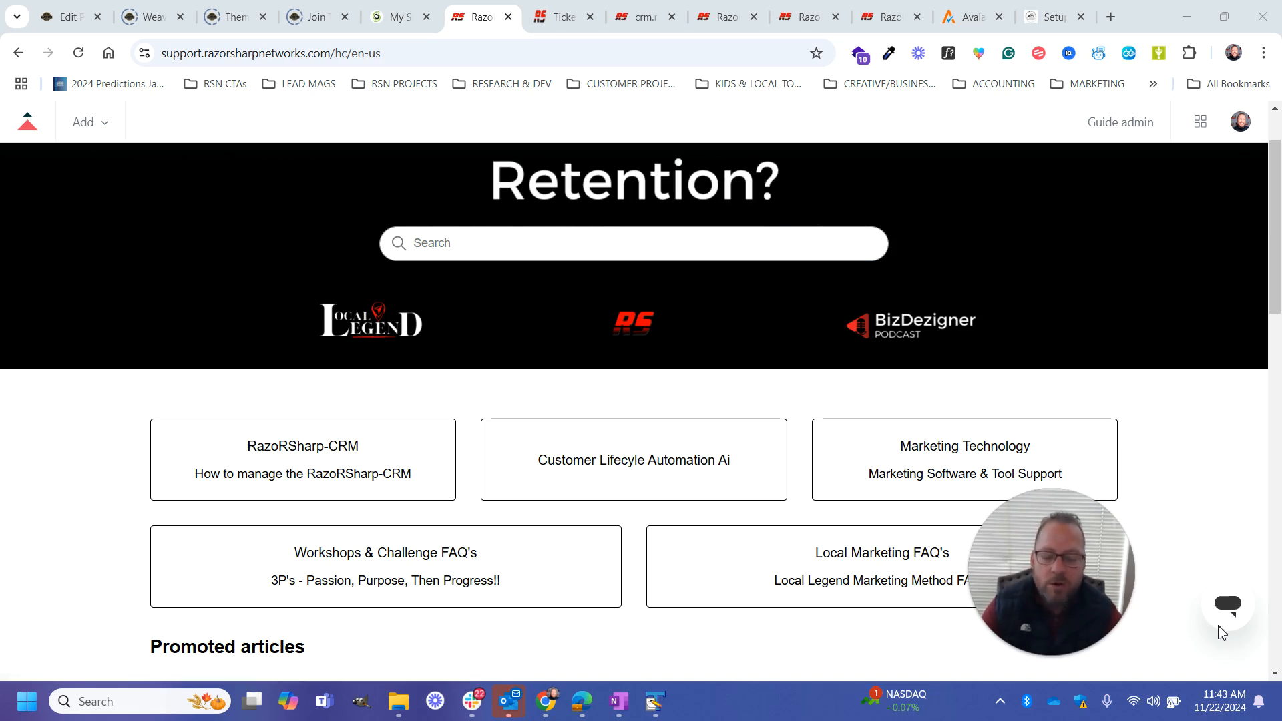
Review the ACTIONCoach contact list and the 2025 Strategic Planning Invitation workflow, ignoring the phone number setup warning.
left_click_drag(1056, 566, 948, 567)
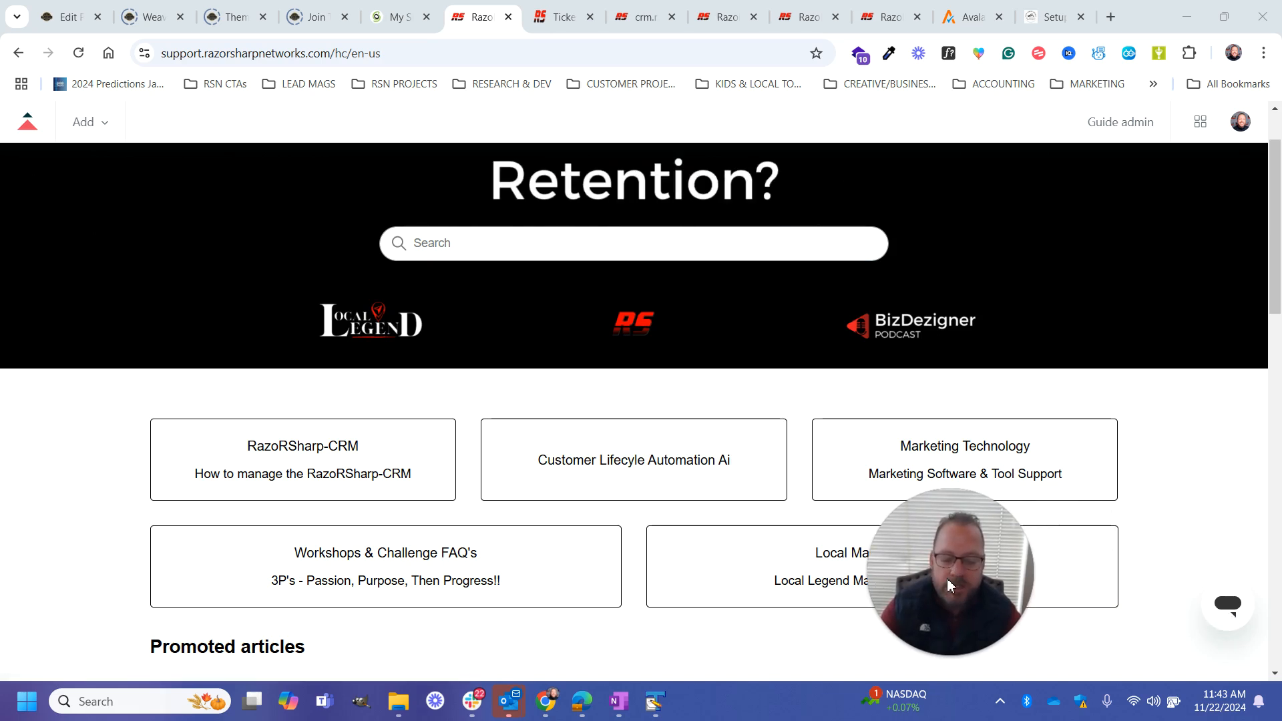
left_click(630, 26)
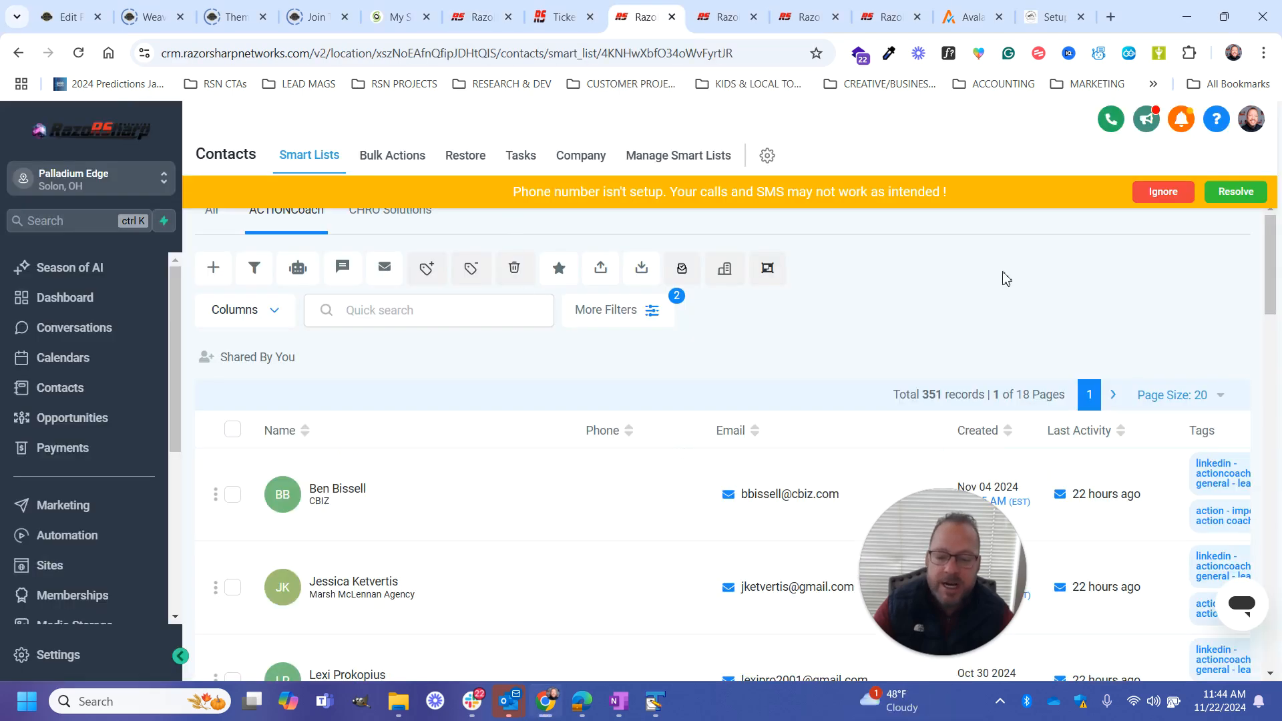
left_click(1163, 192)
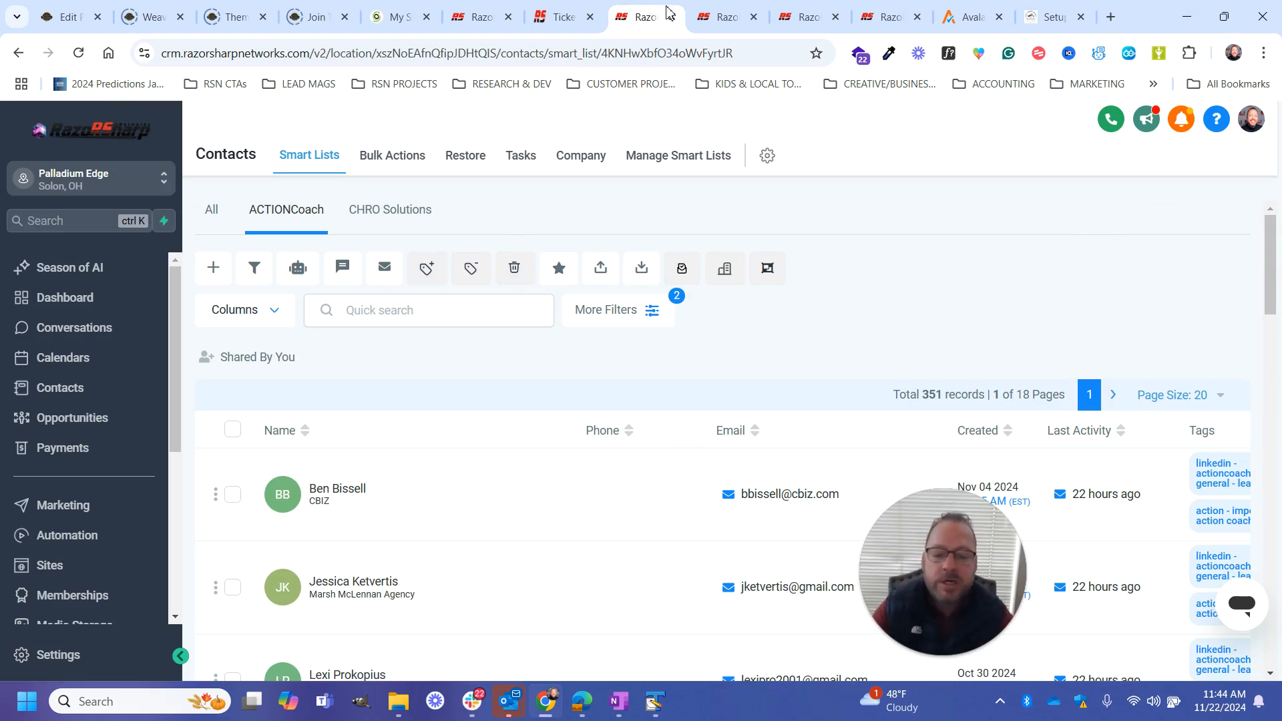
left_click(724, 17)
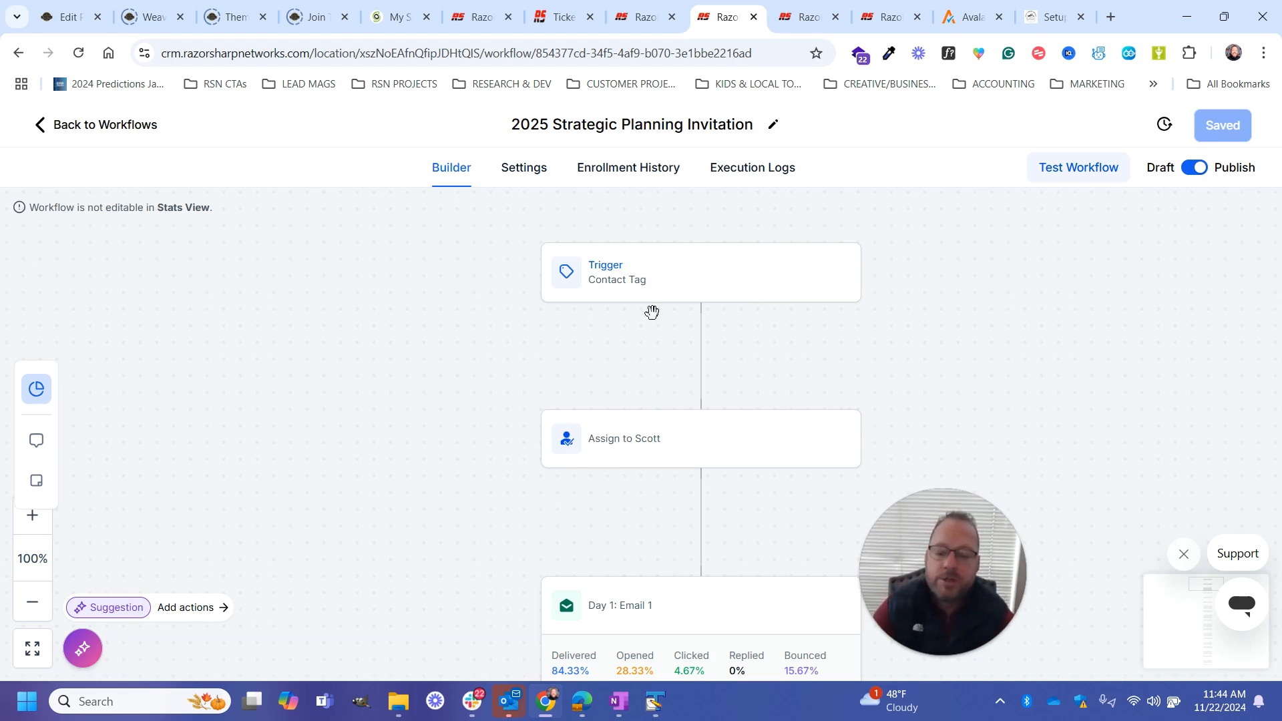
left_click(639, 19)
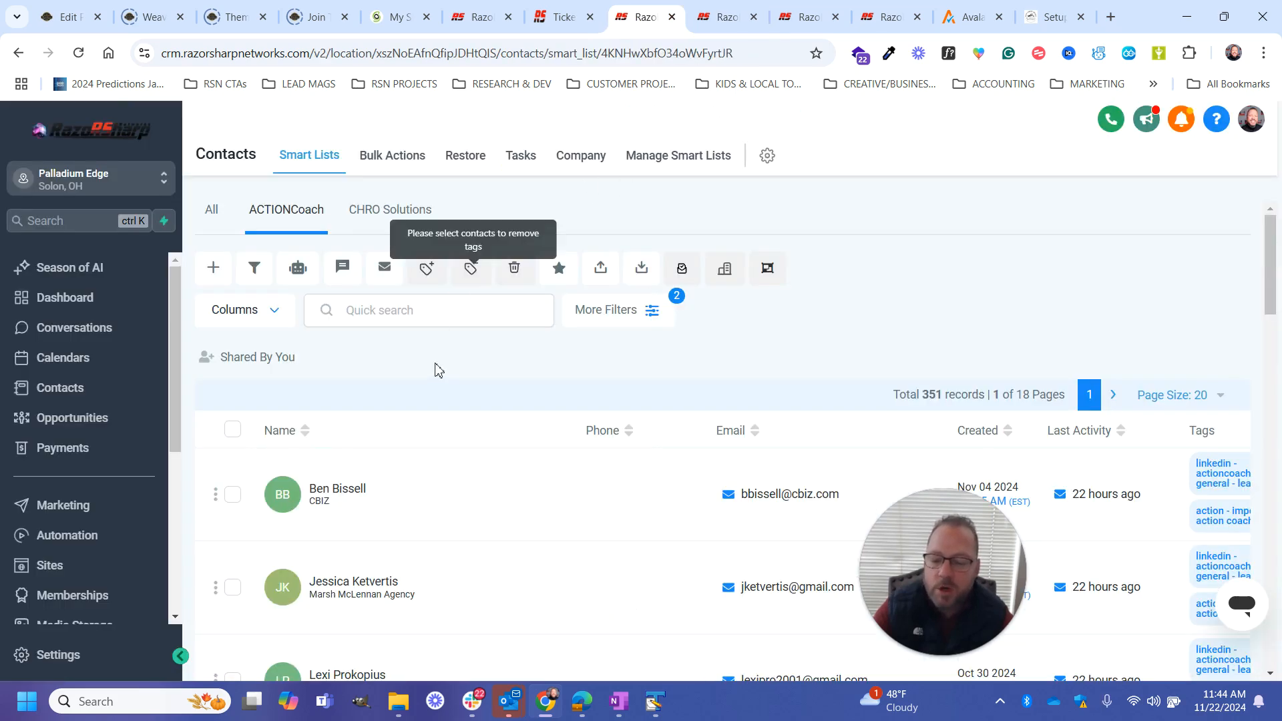
Inspect the tag and assigned-user filters that define the ACTIONCoach smart list.
left_click(613, 314)
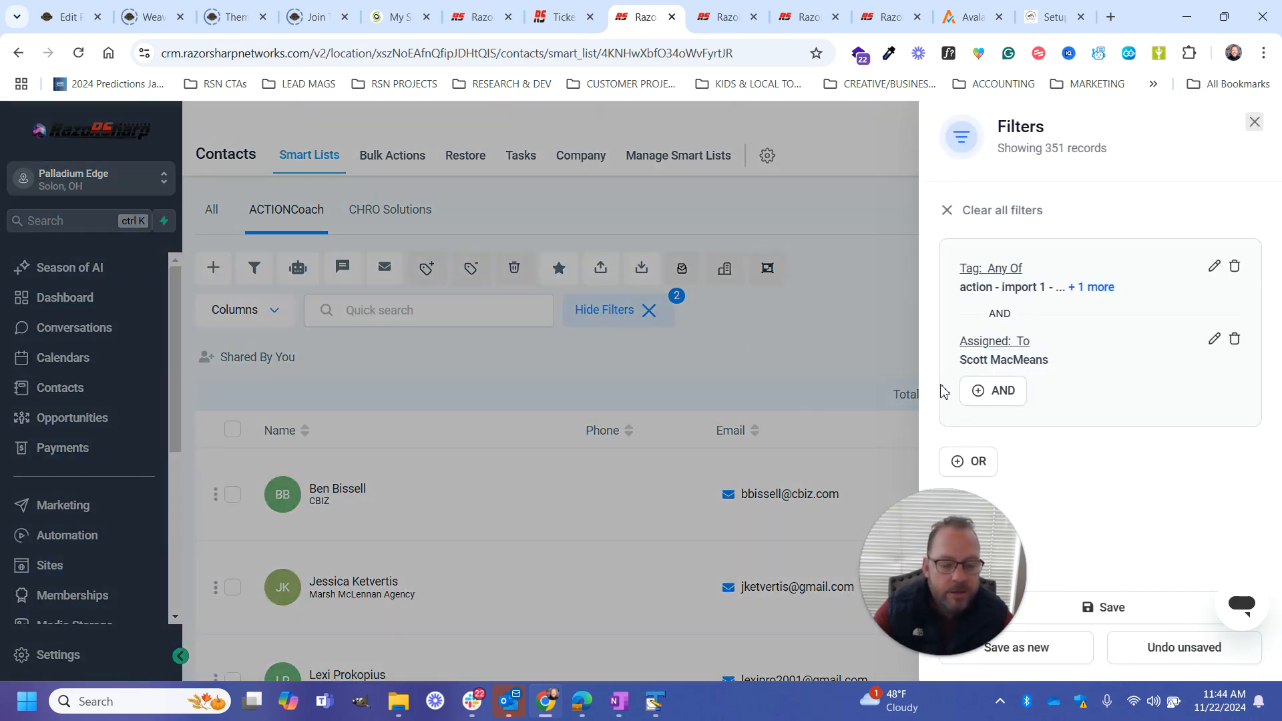
left_click_drag(962, 361, 938, 344)
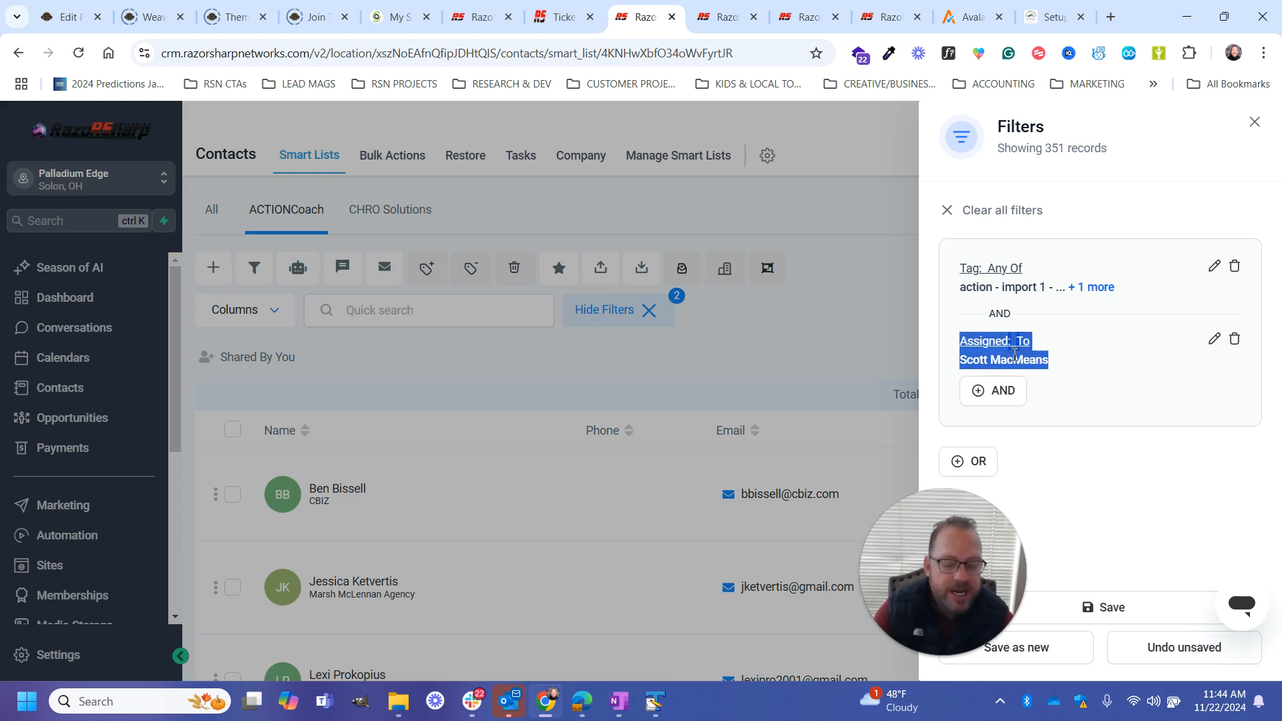
left_click(1135, 393)
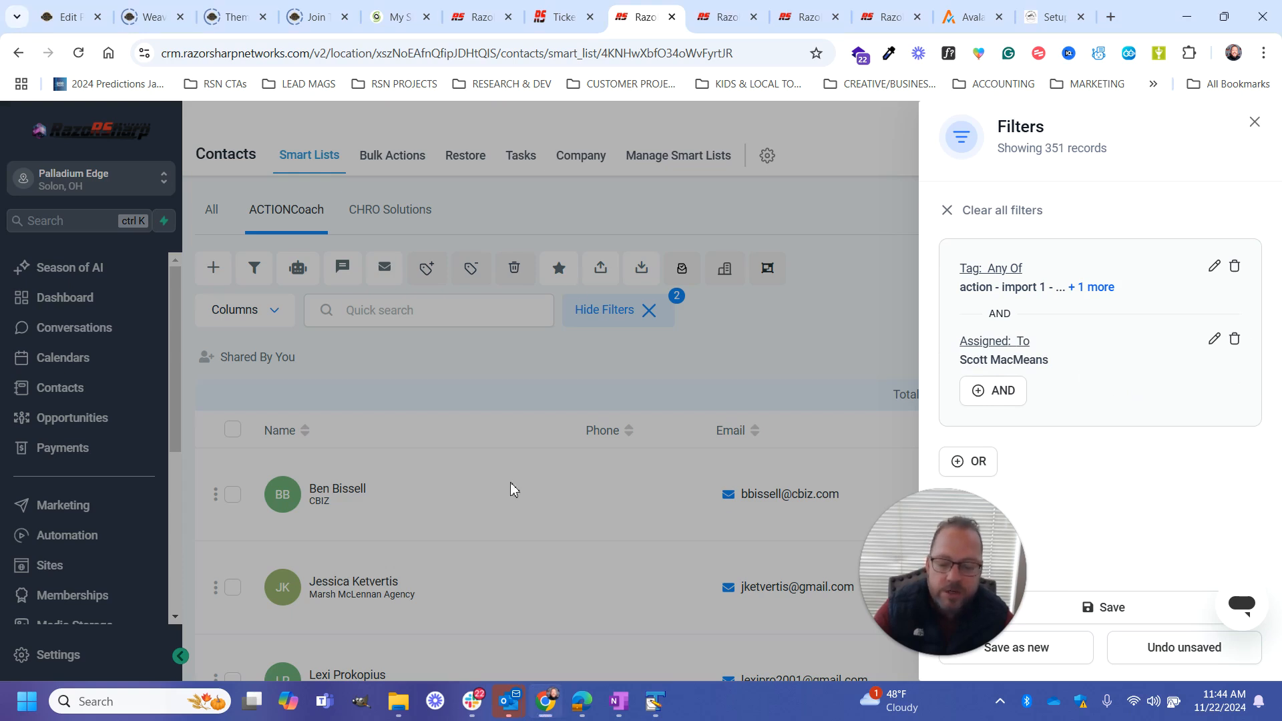
left_click(1255, 122)
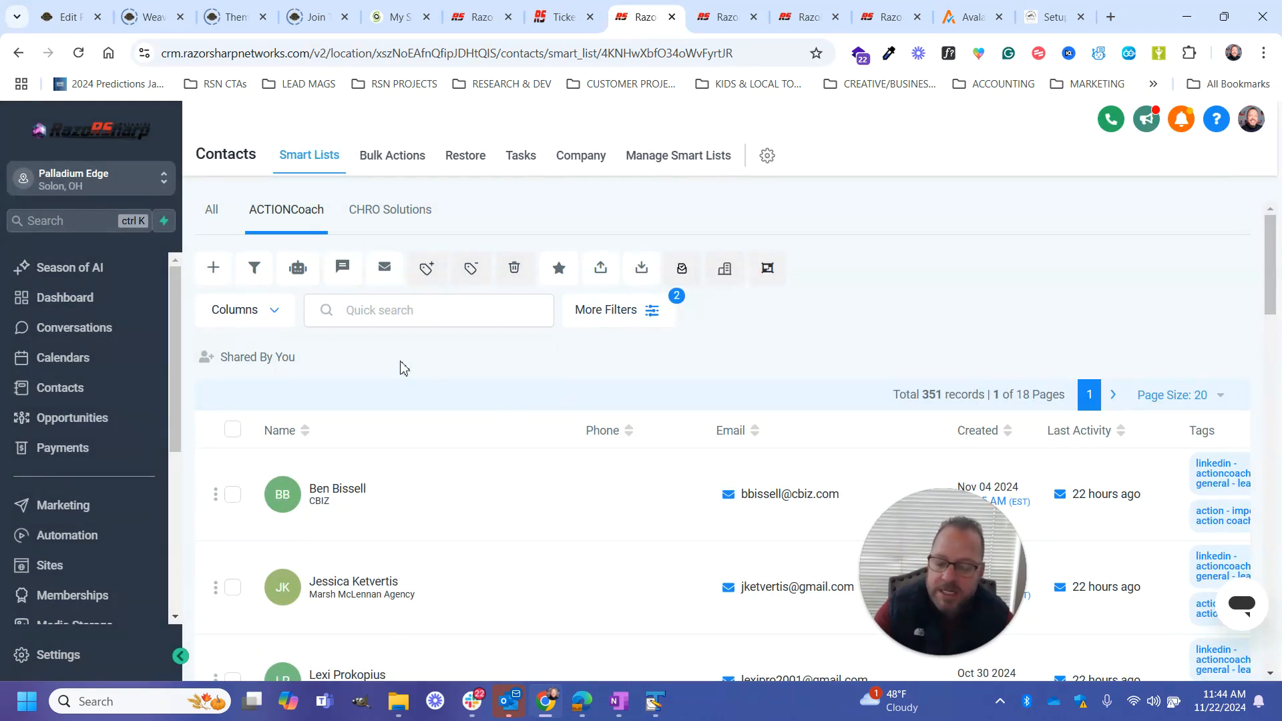
left_click(232, 430)
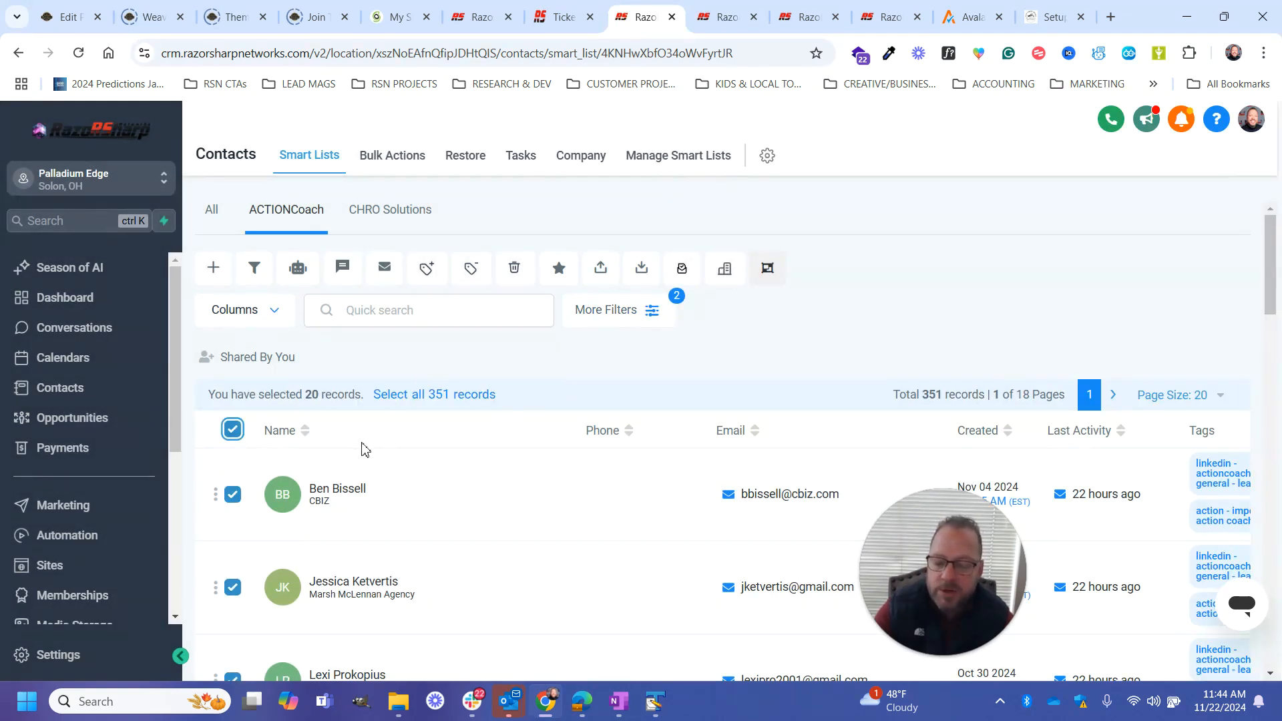
left_click(233, 431)
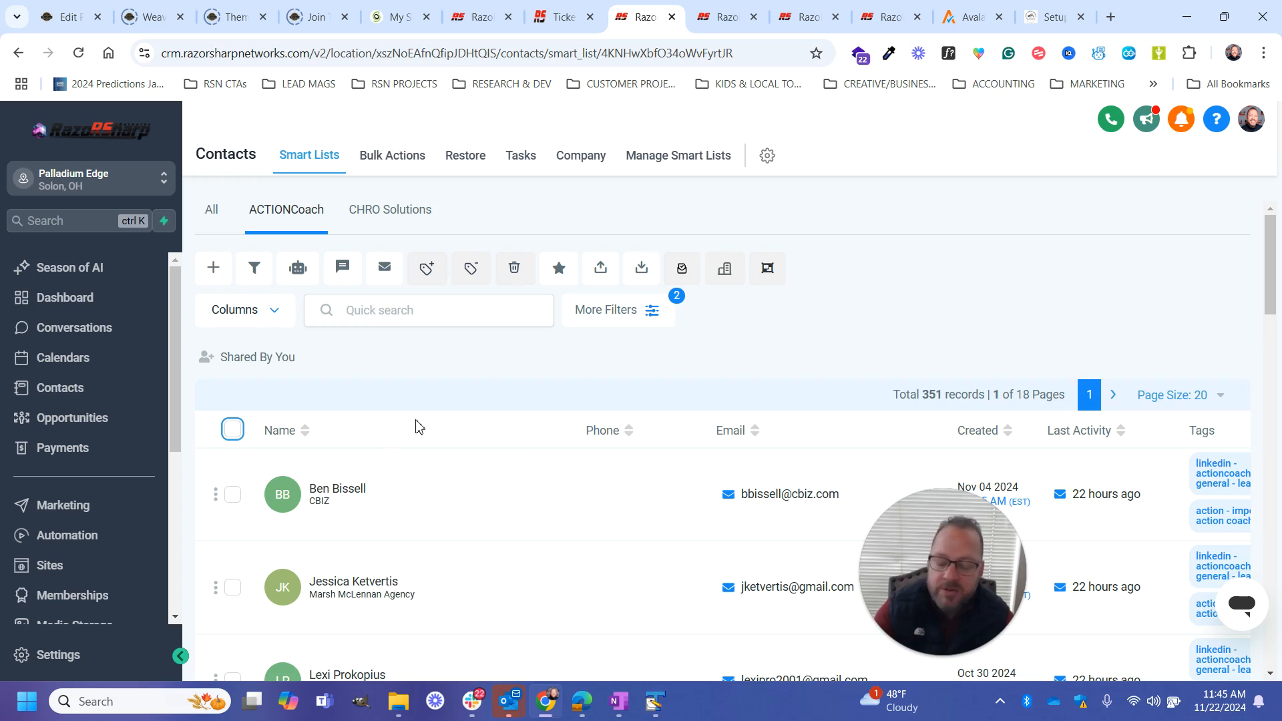
left_click(233, 430)
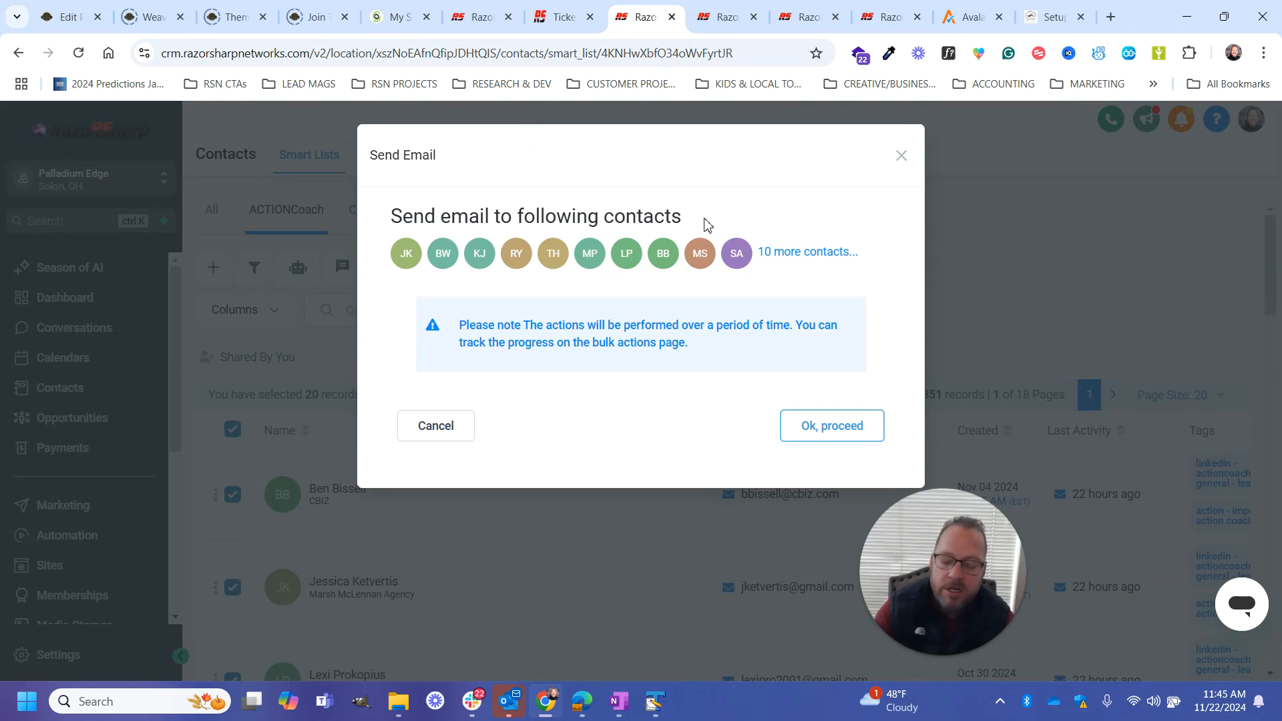
left_click(901, 156)
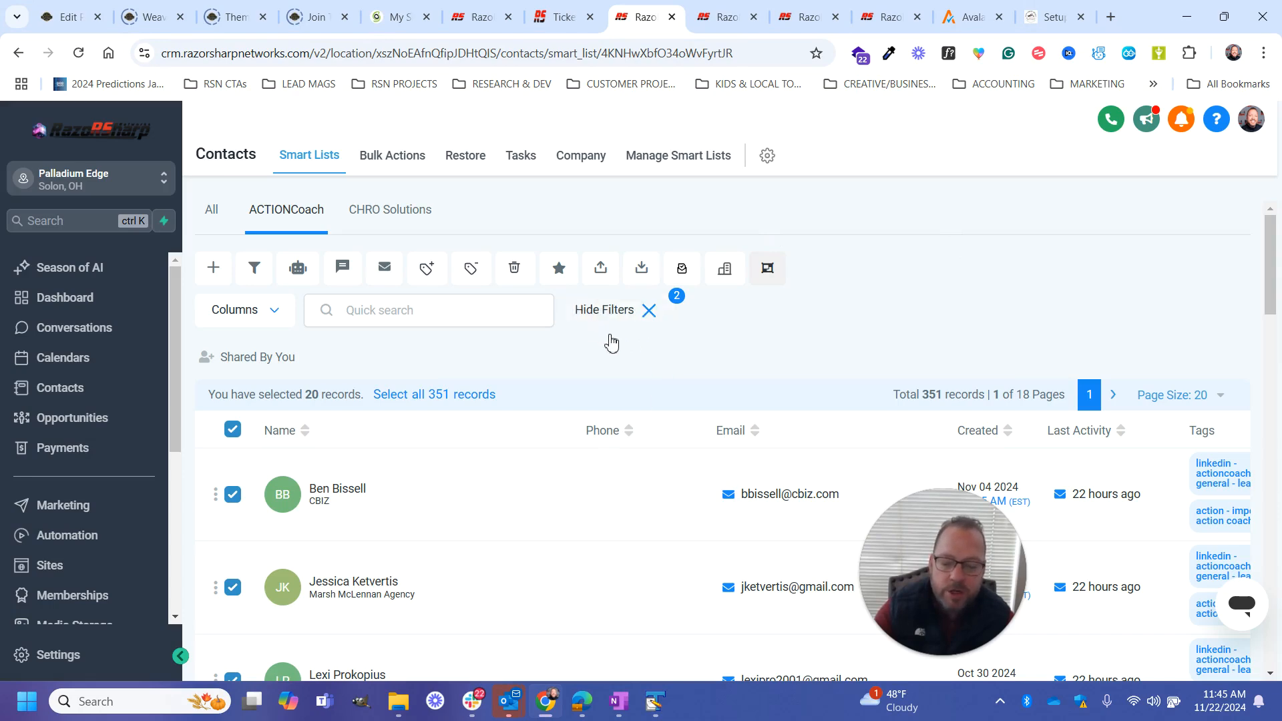
Save the ACTIONCoach list's current filters as a new smart list named ACTIONCoach-EVENT.
left_click(598, 312)
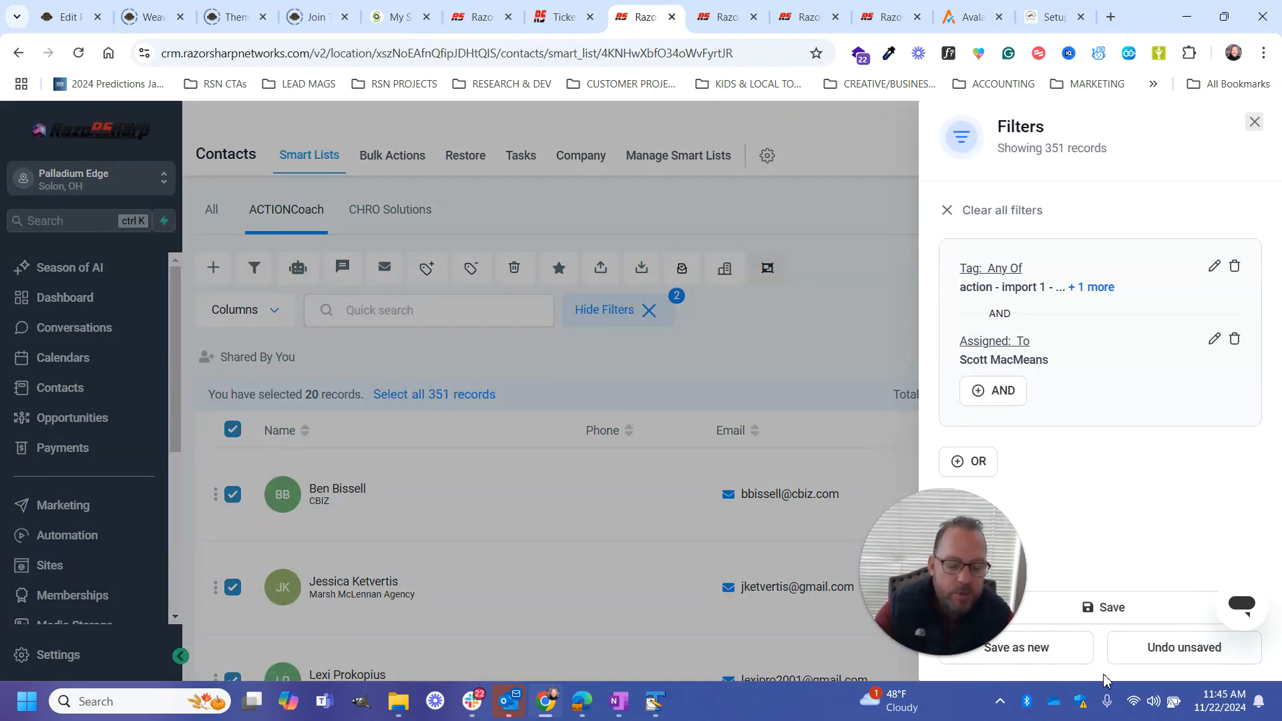
left_click(1066, 663)
left_click(531, 257)
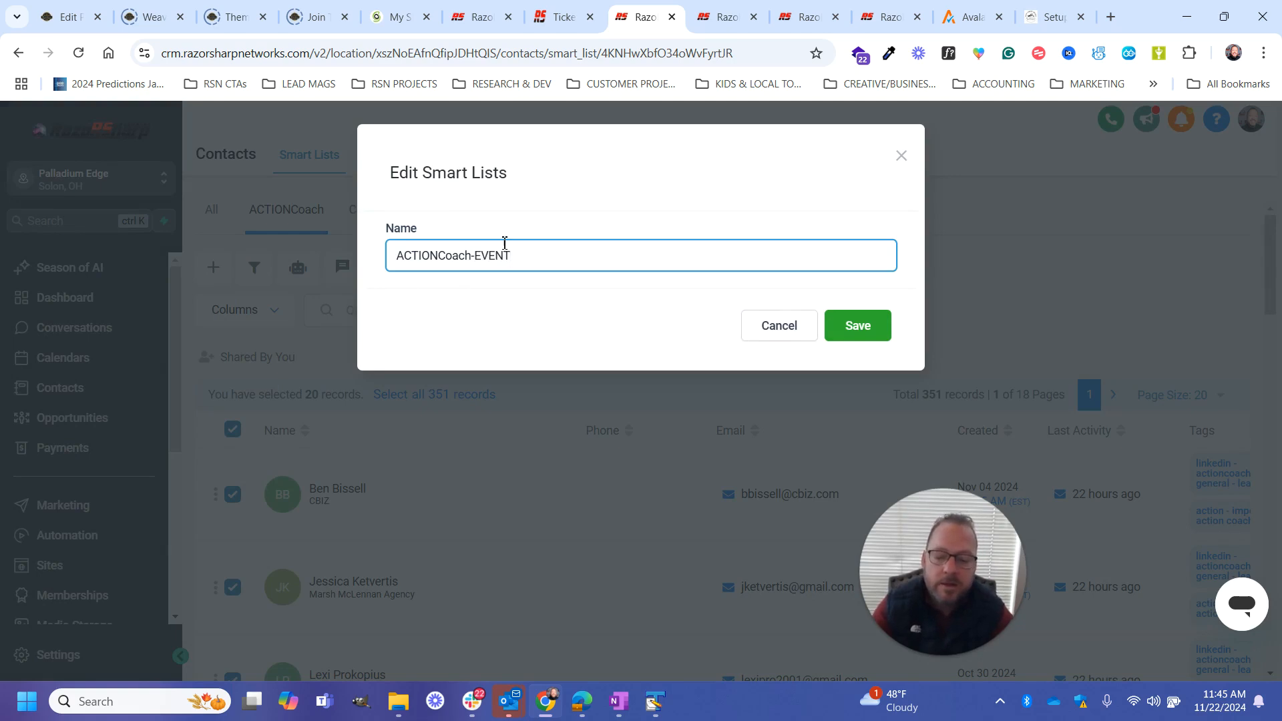
left_click(868, 328)
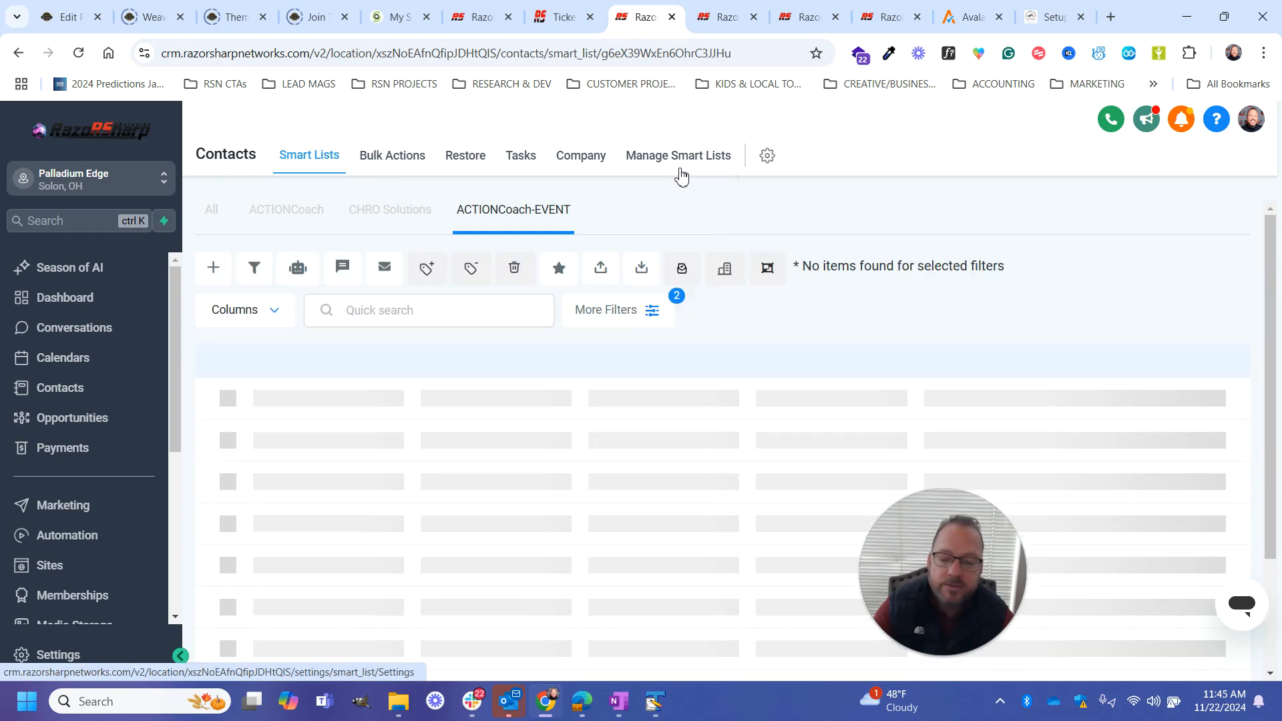
Share the ACTIONCoach-EVENT smart list with the user its contacts are assigned to.
left_click(685, 156)
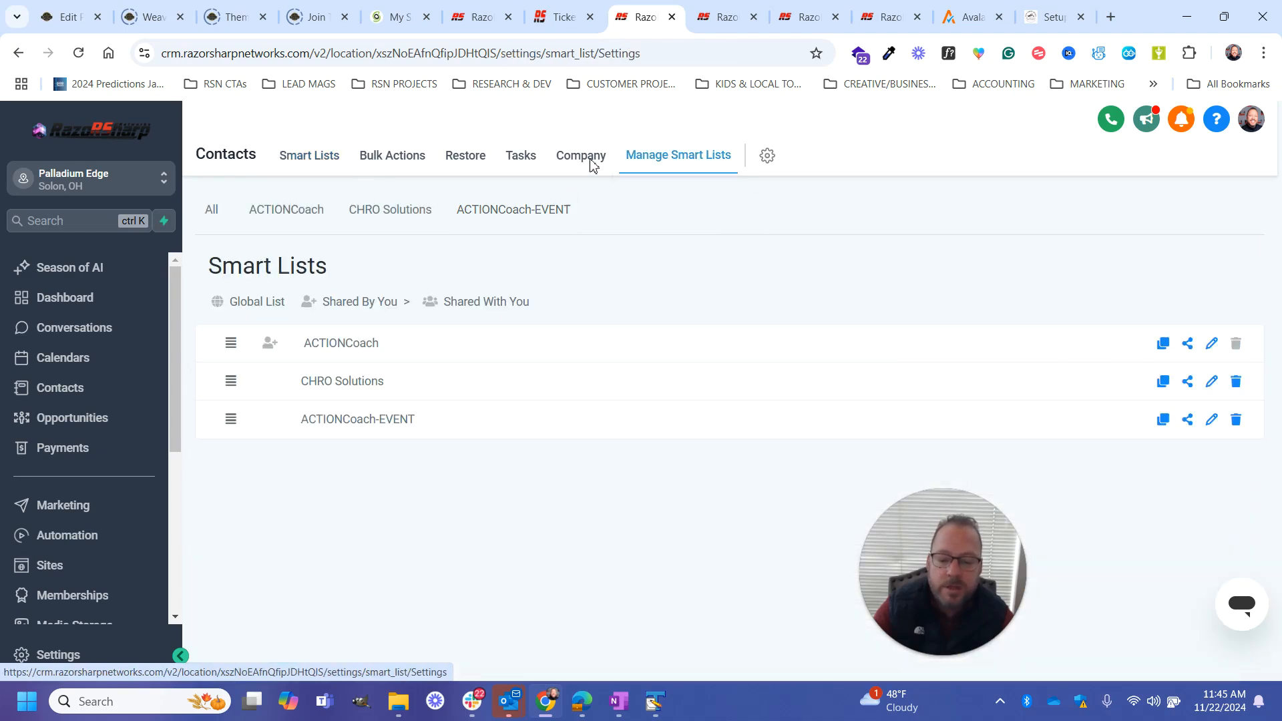
left_click(1188, 420)
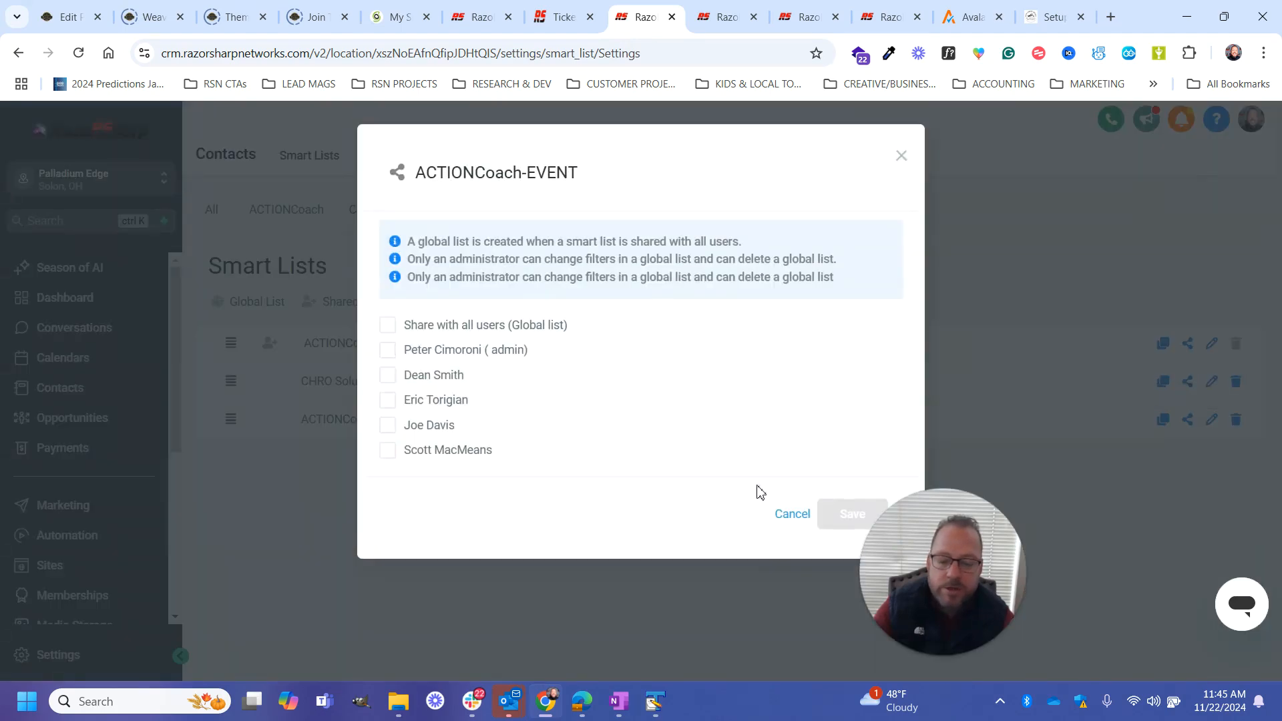
left_click(788, 515)
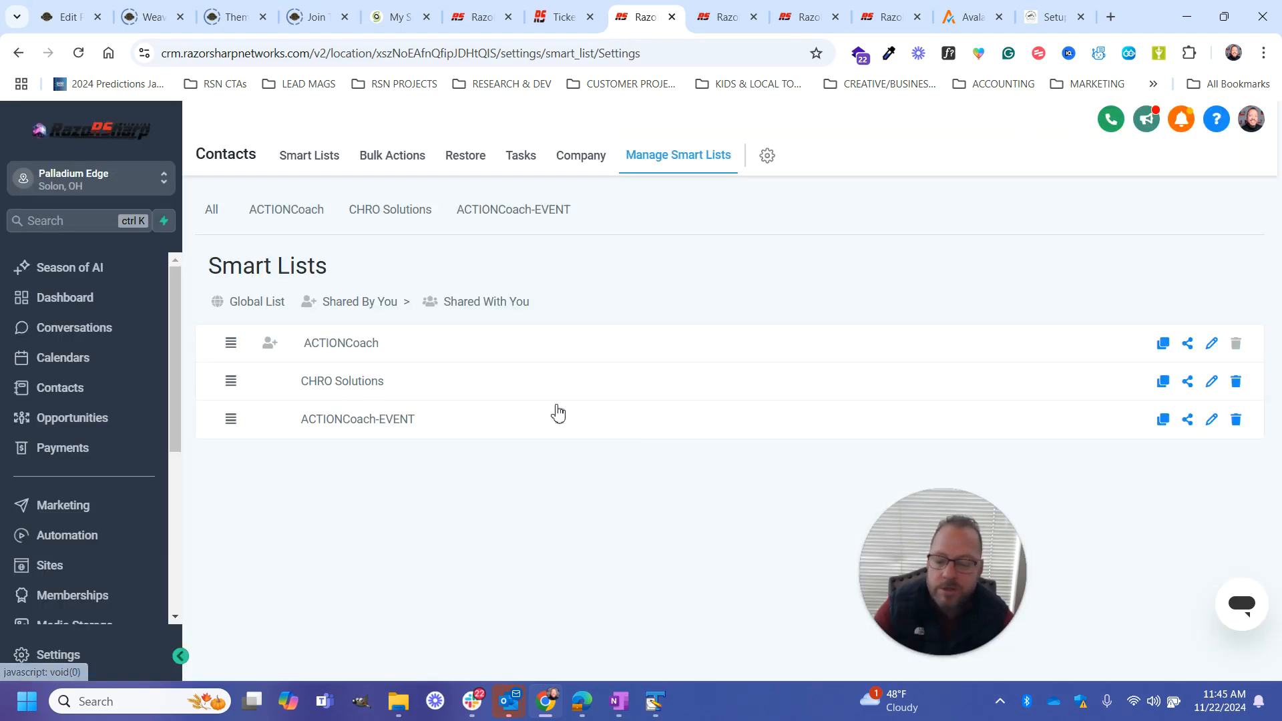
left_click(1188, 420)
left_click(404, 459)
left_click(849, 514)
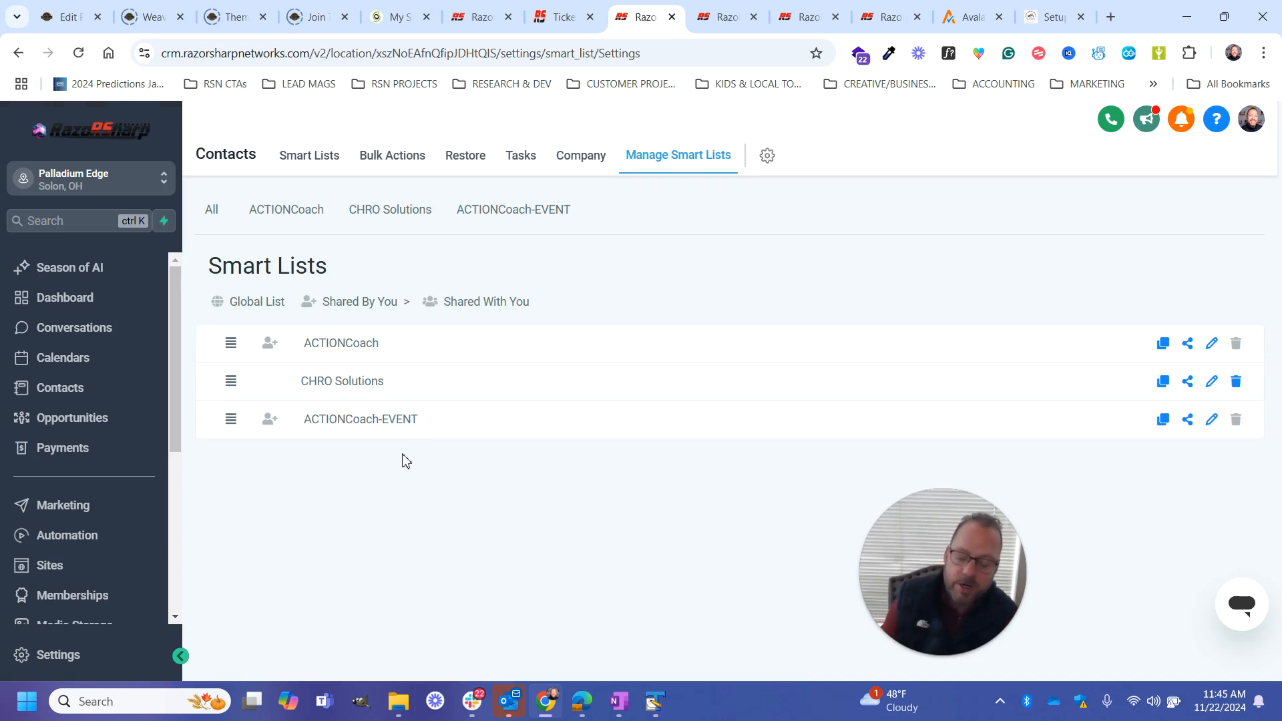
Go to the email campaigns page of the Marketing area.
left_click_drag(181, 394, 182, 422)
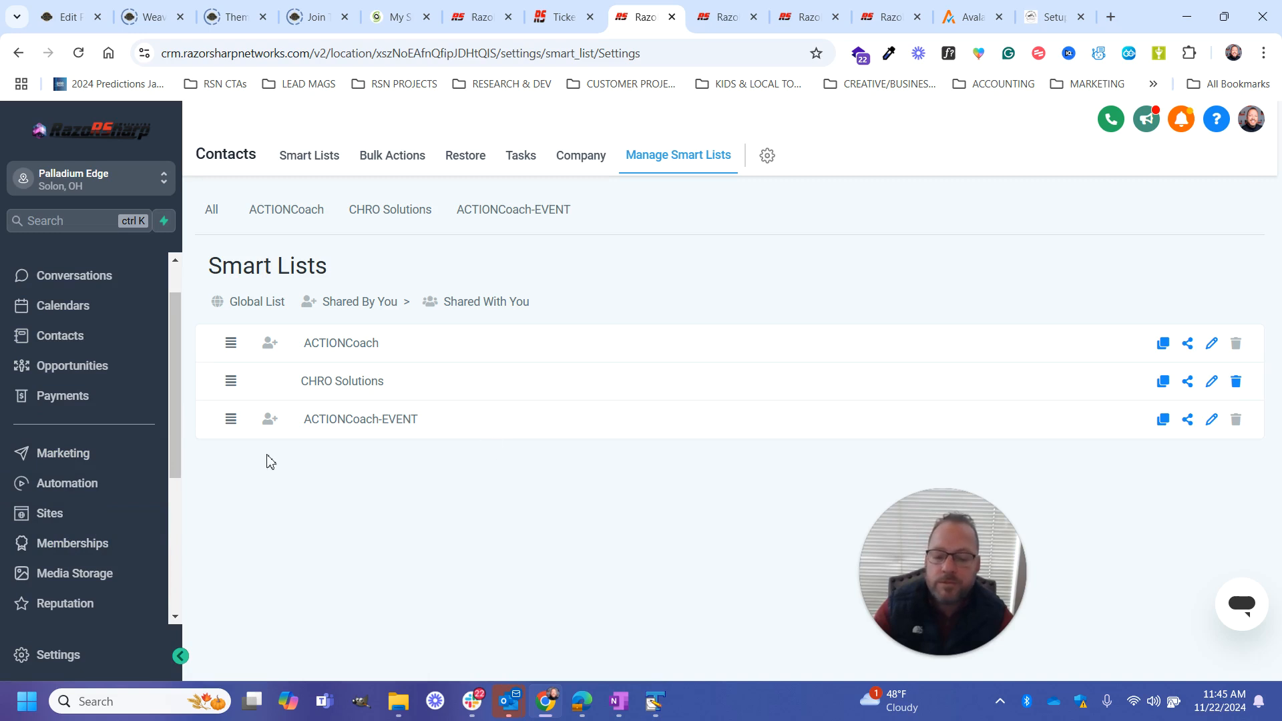
left_click(80, 456)
mouse_move(403, 162)
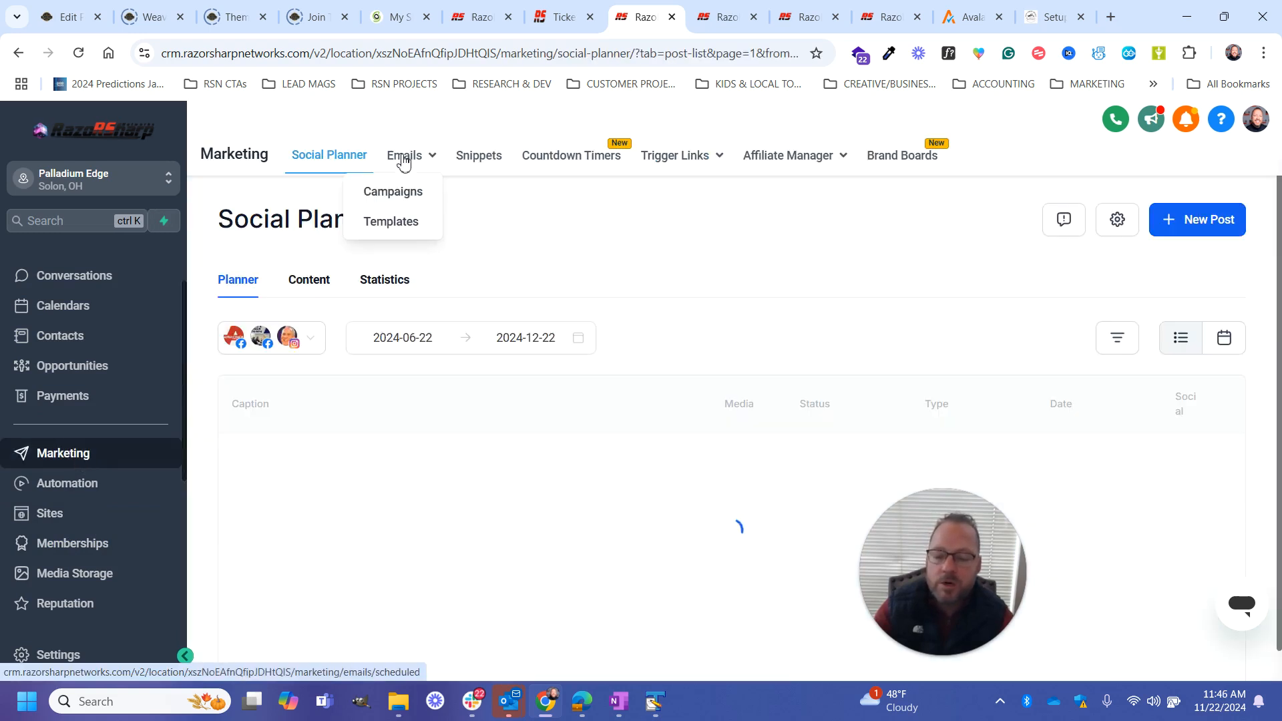
left_click(403, 200)
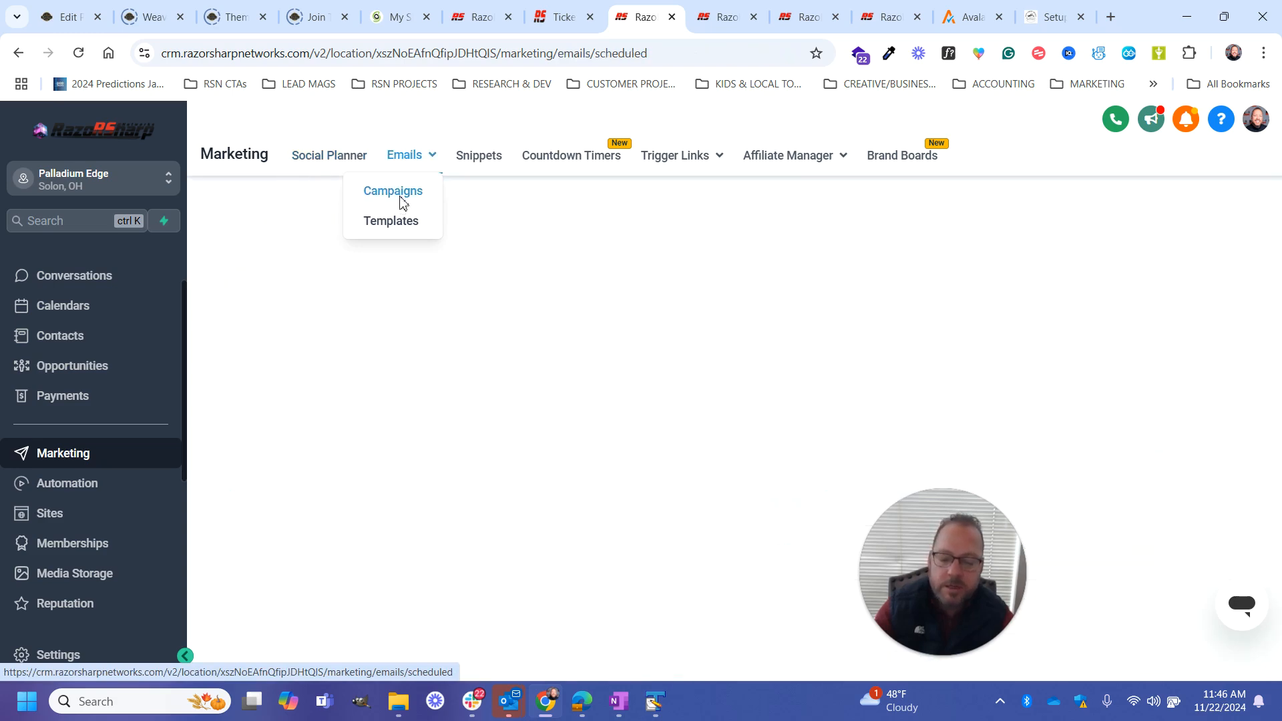
left_click_drag(981, 656, 1115, 657)
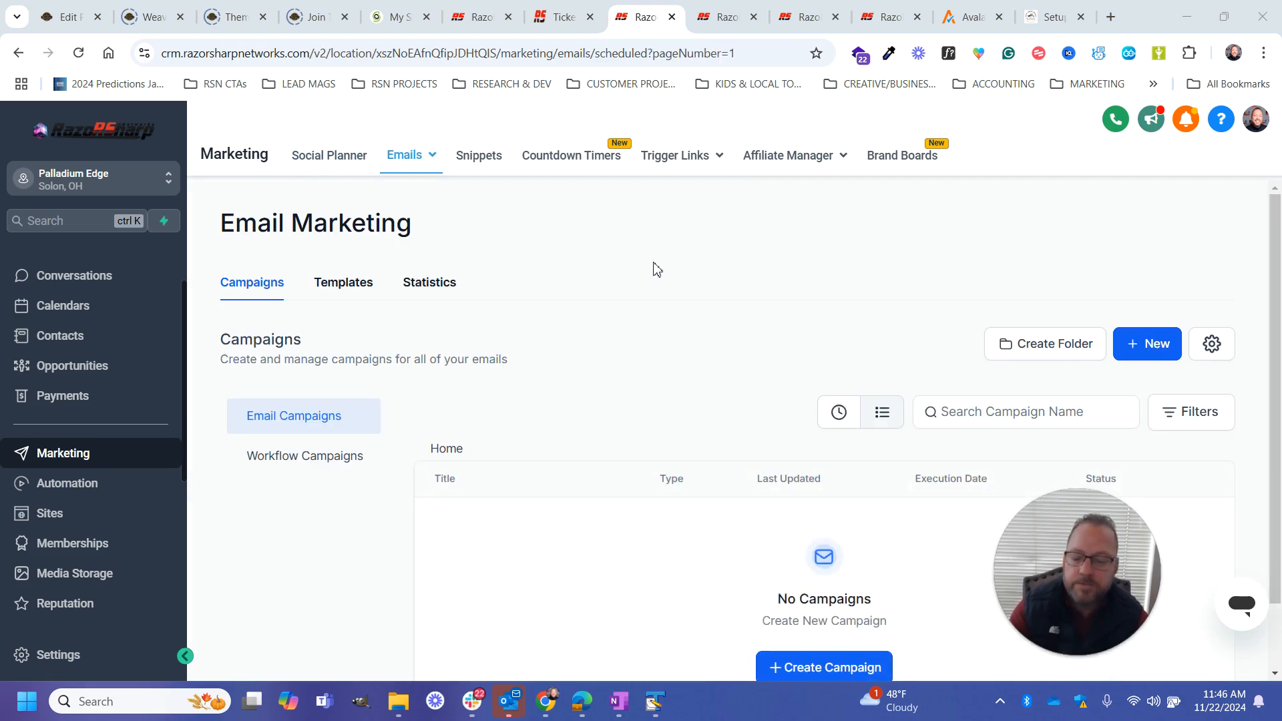
Create a new blank email campaign using the Design Editor.
scroll(654, 279, "down", 2)
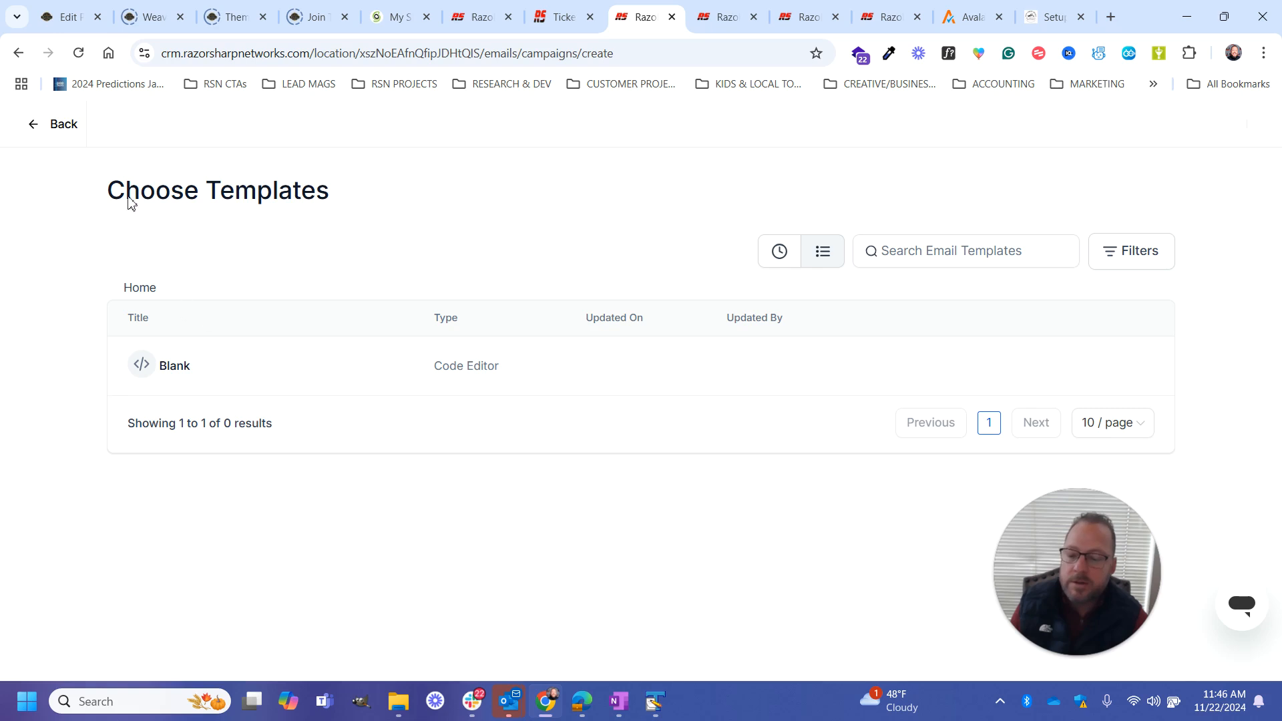
left_click(65, 124)
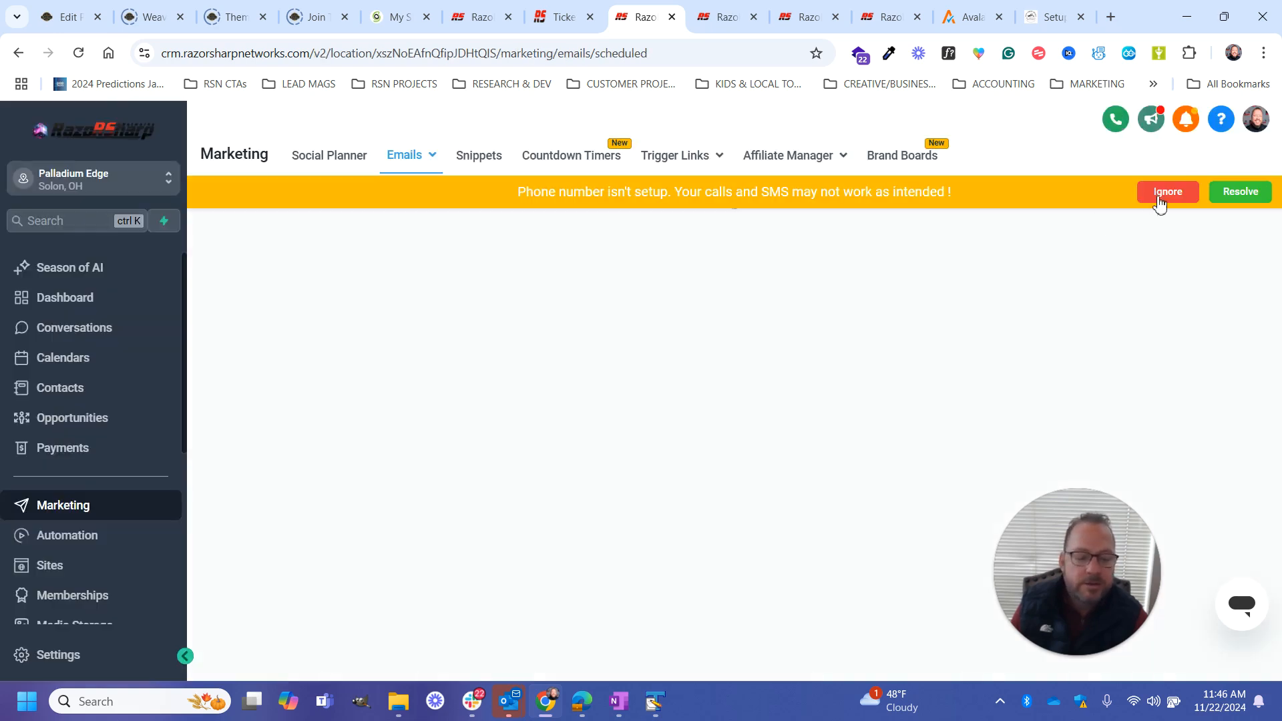
left_click(1140, 345)
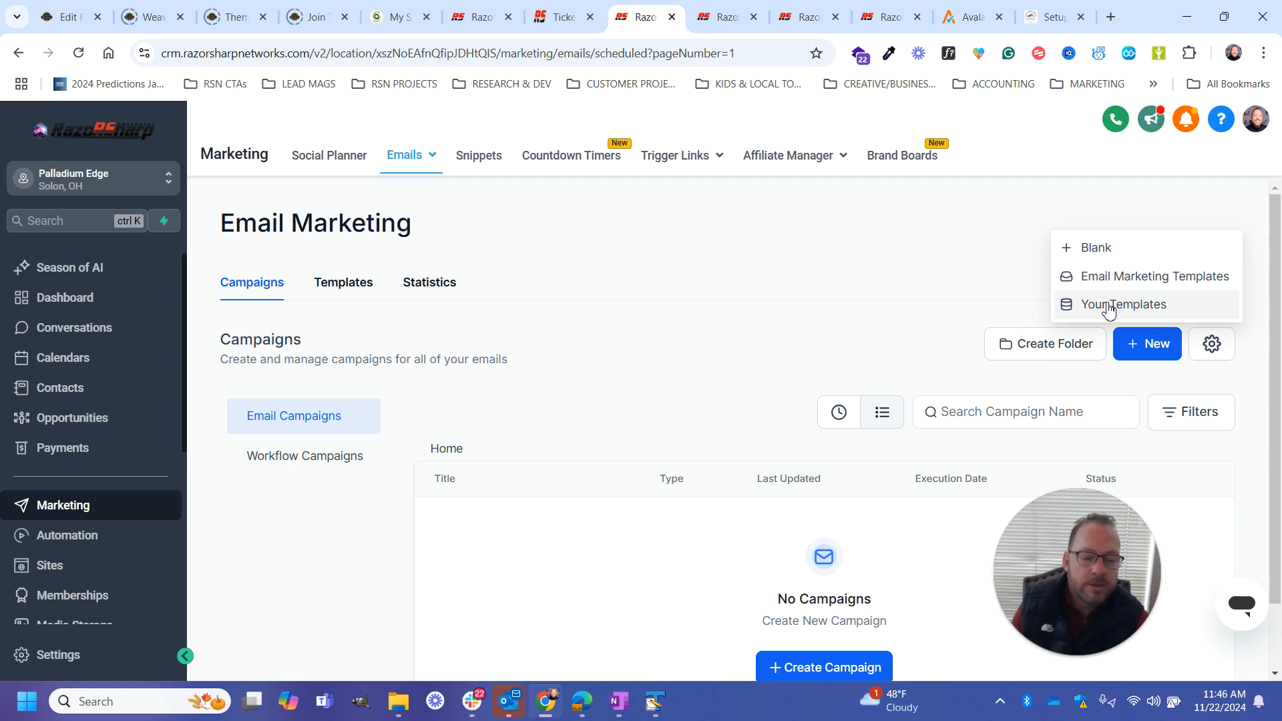
left_click(1096, 249)
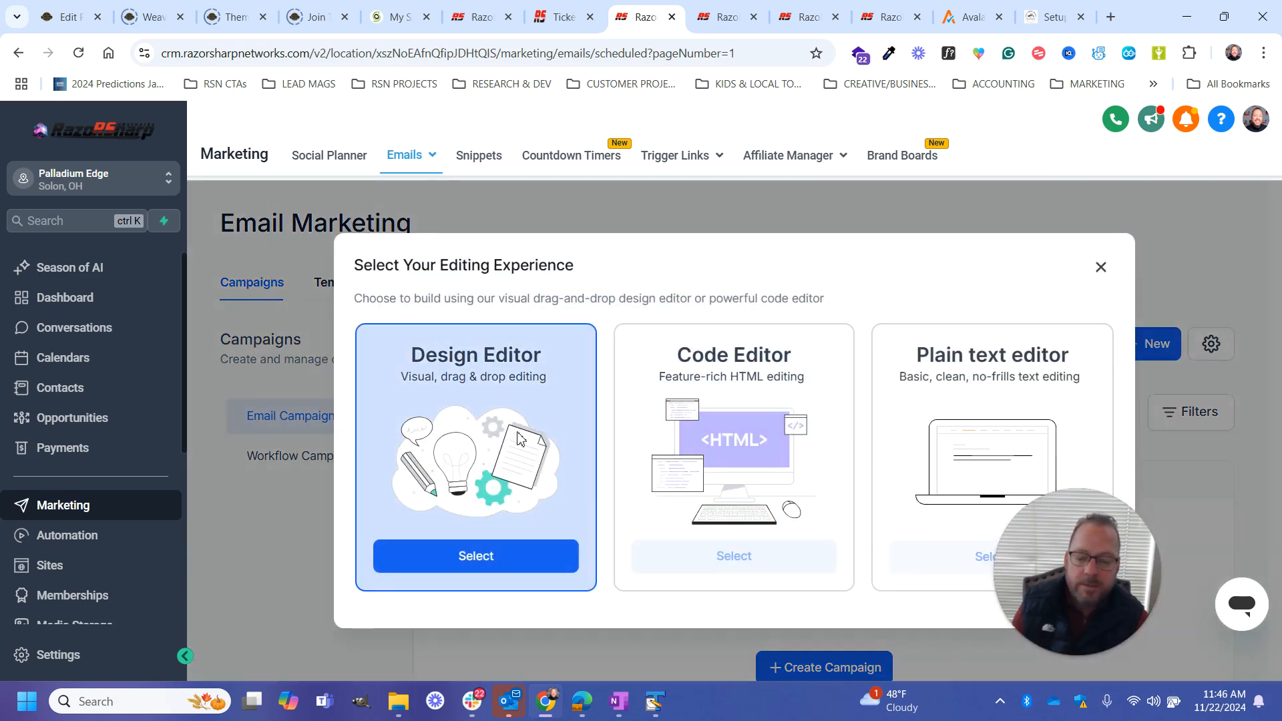
left_click(459, 556)
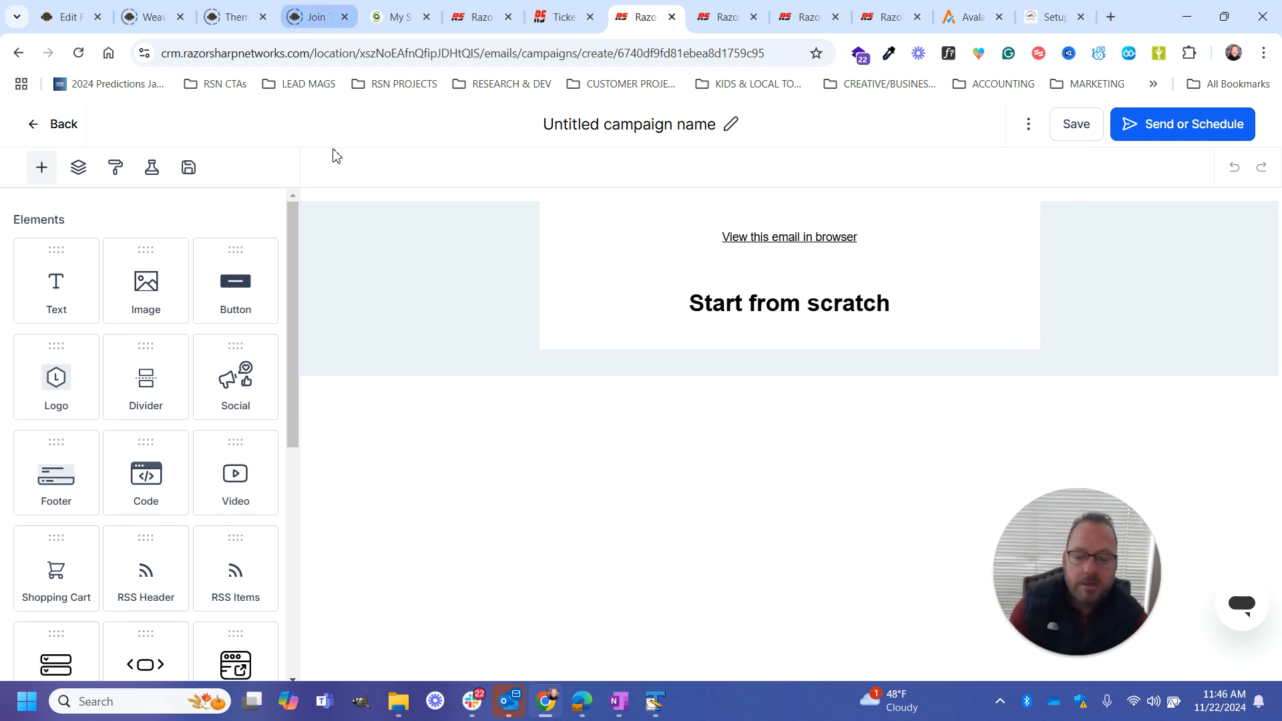
Replace the email's "Start from scratch" heading with the contact's First Name merge field.
left_click(859, 238)
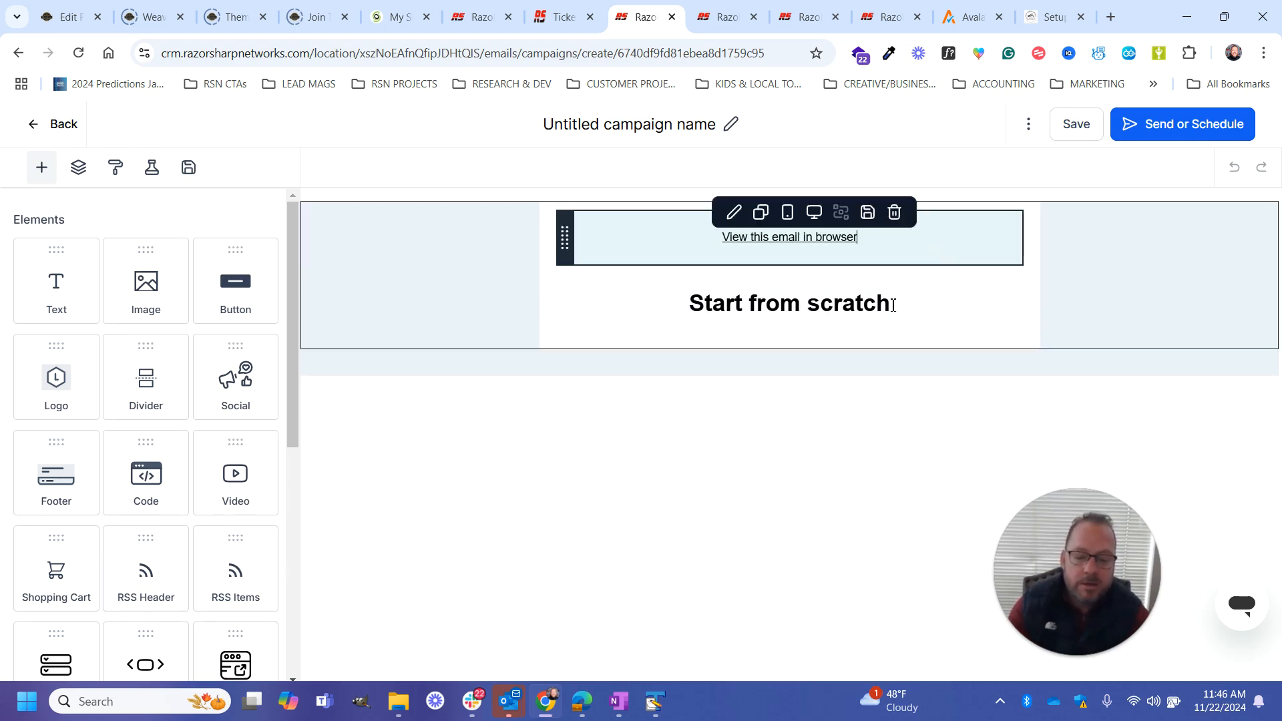
left_click_drag(904, 316, 679, 322)
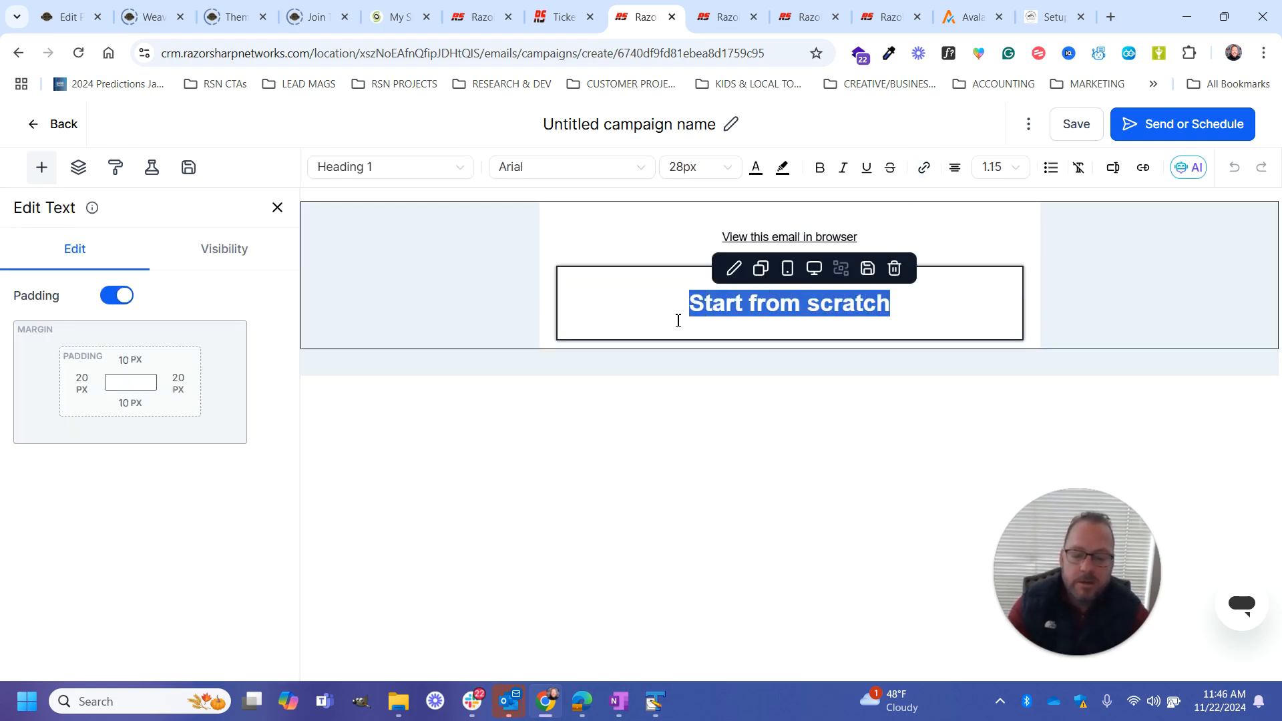
key("BackSpace")
type("I")
key("BackSpace")
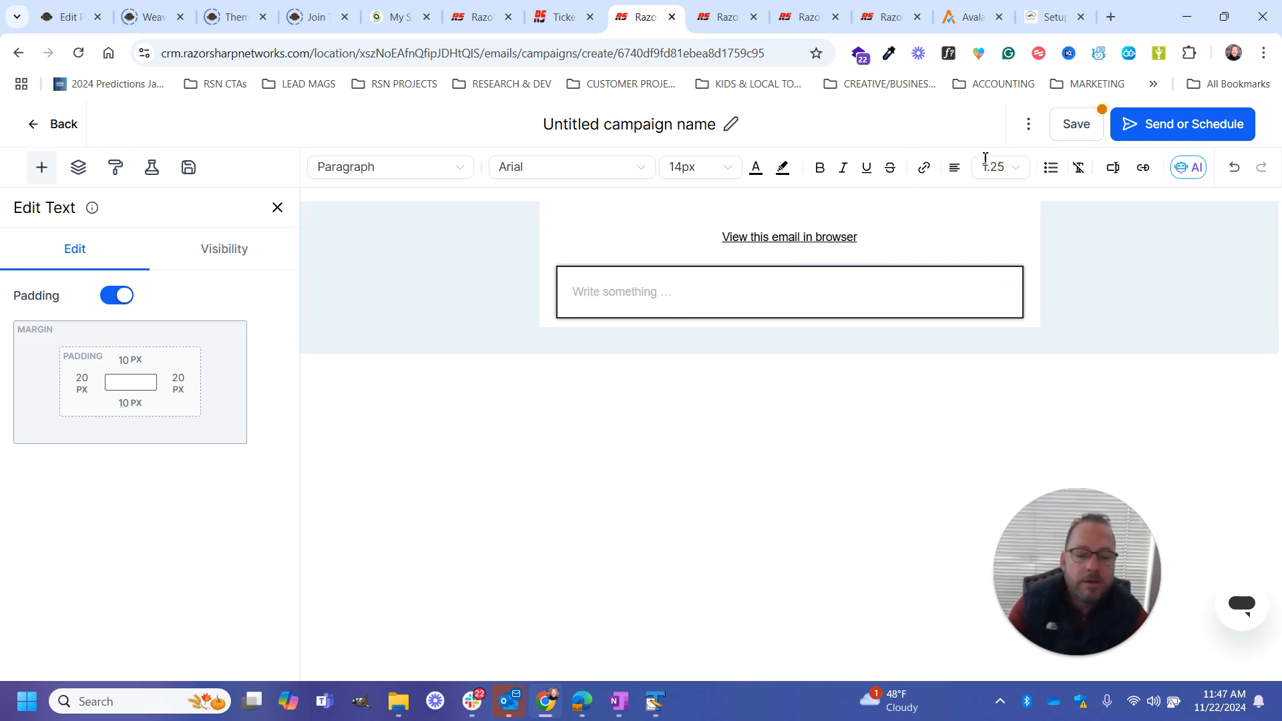
left_click(1113, 167)
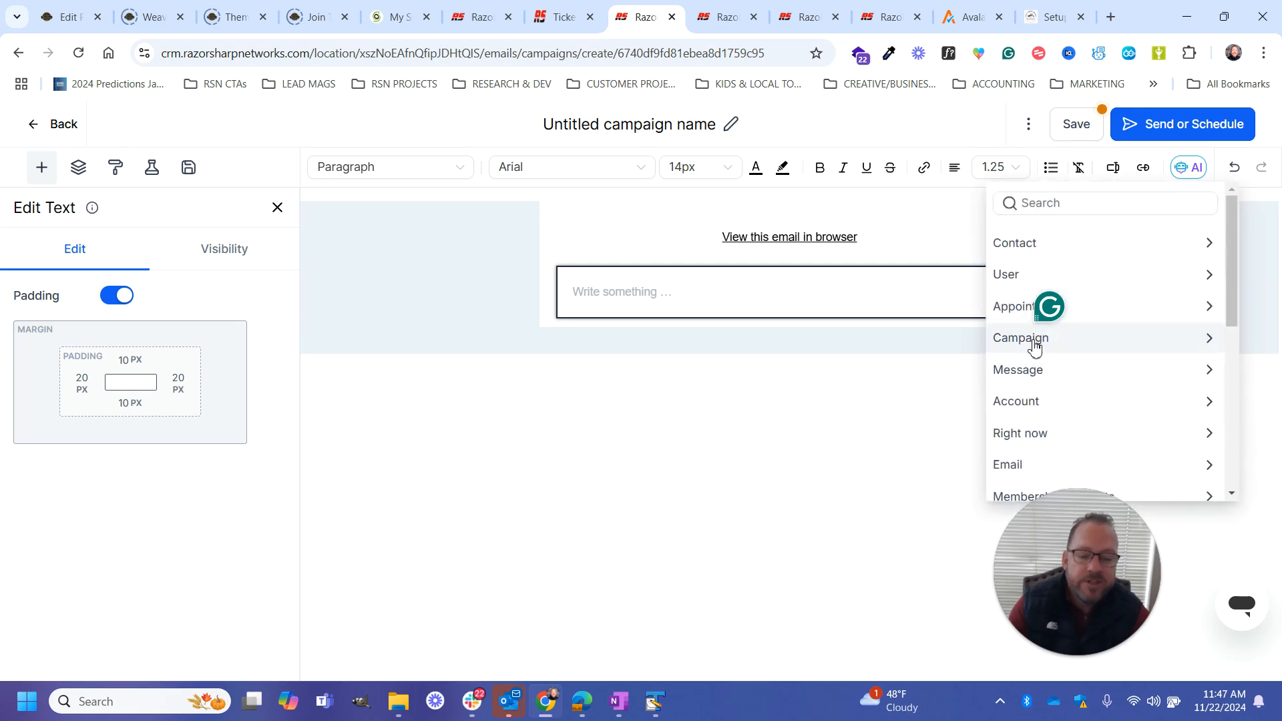
left_click(1068, 247)
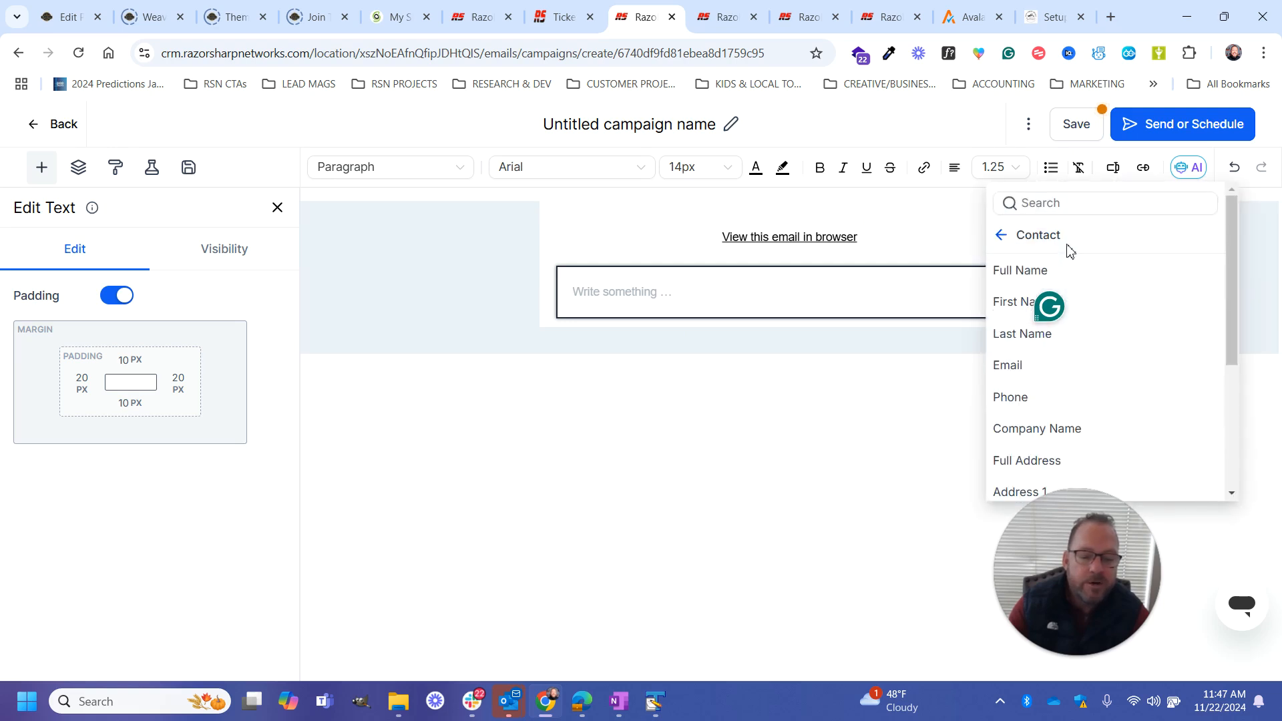
left_click(1006, 306)
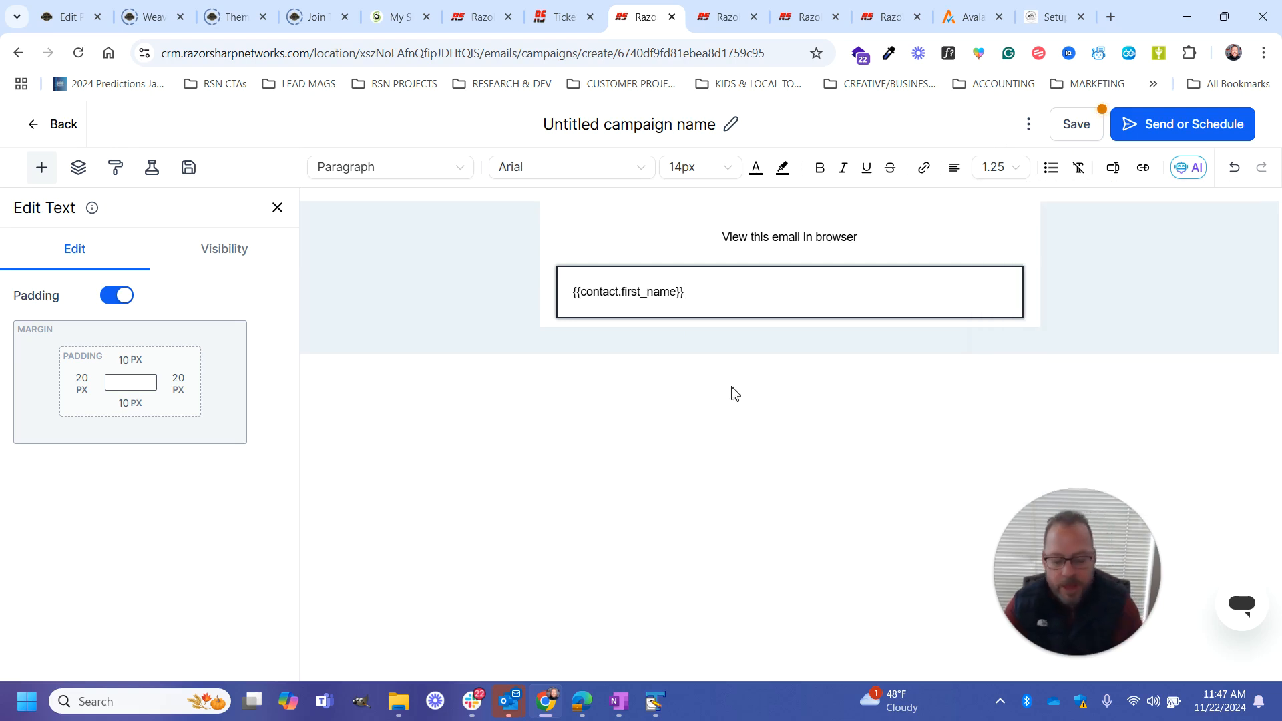
Complete the email body with a comma after the merge field, the line "Follow up on the upcoming Event" and the sender's first name as sign-off.
type(",")
key("Return")
type("Follow up on the upcoming Event")
key("Return")
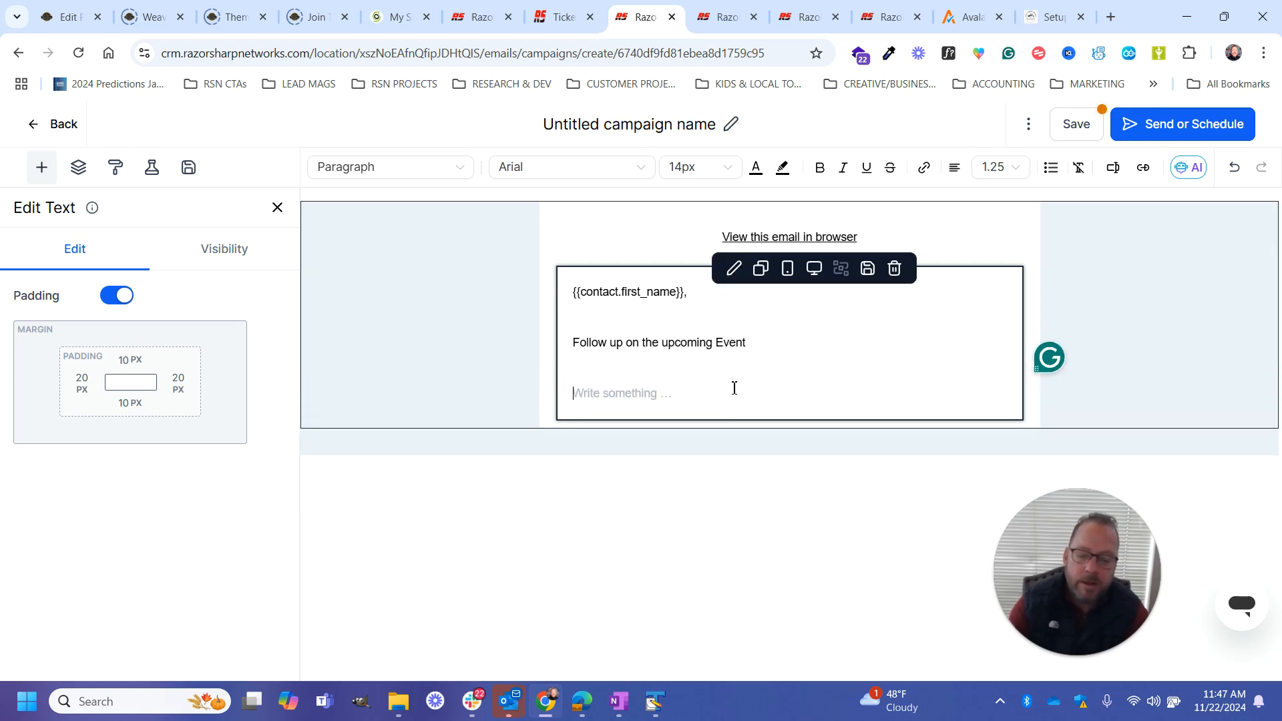
type("Scot")
key("BackSpace")
key("BackSpace")
key("BackSpace")
key("BackSpace")
type("~ Scott")
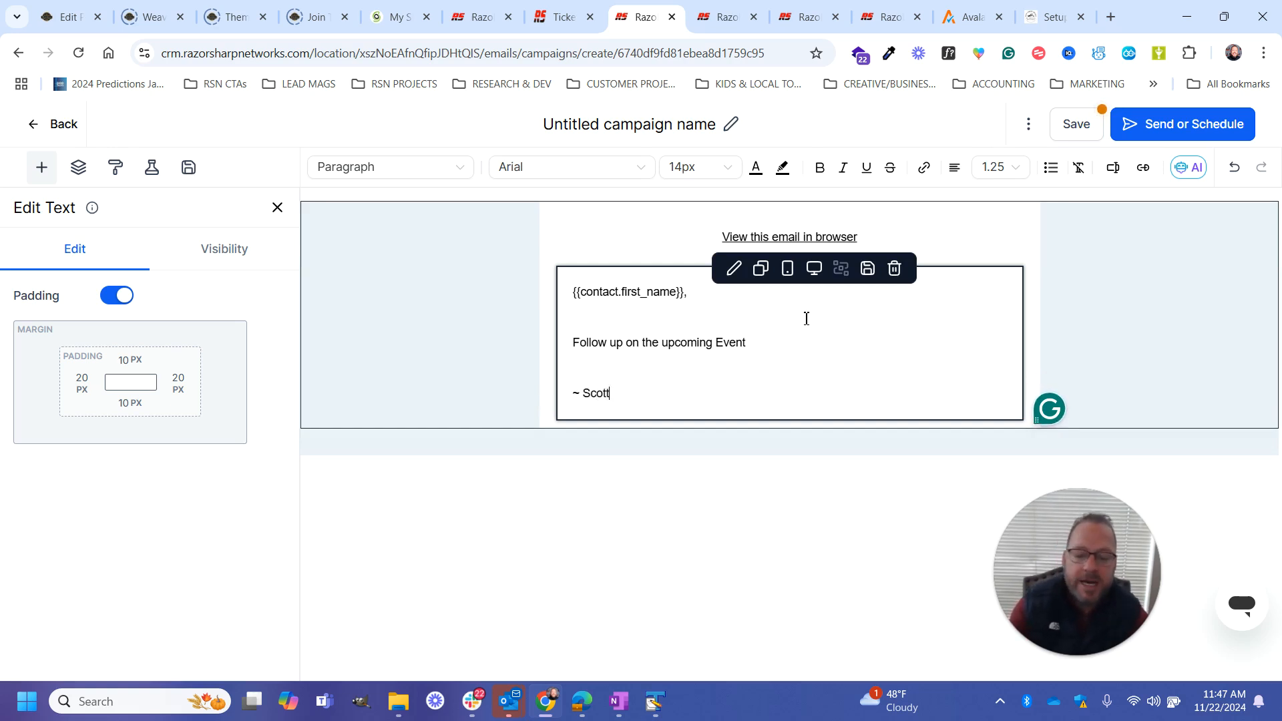
Rename the untitled email campaign as "ACTIONCoach - Reminder Event".
left_click(727, 136)
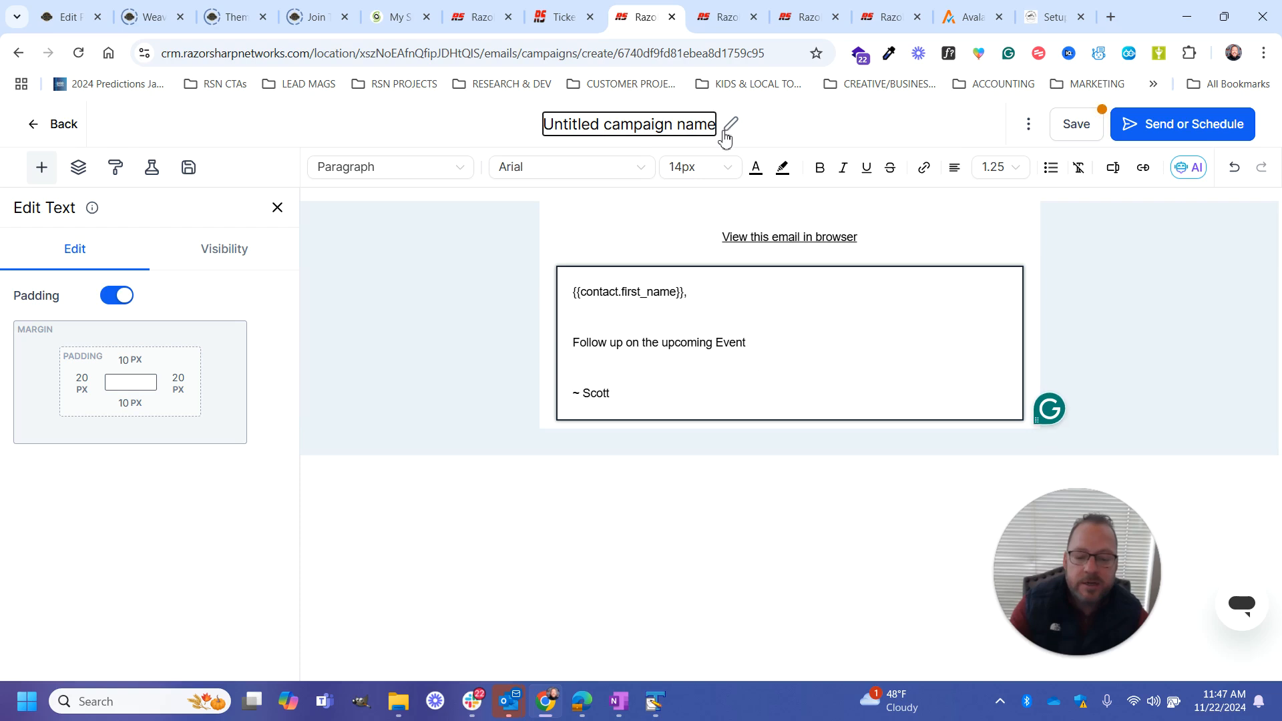
key("ctrl+a")
type("S")
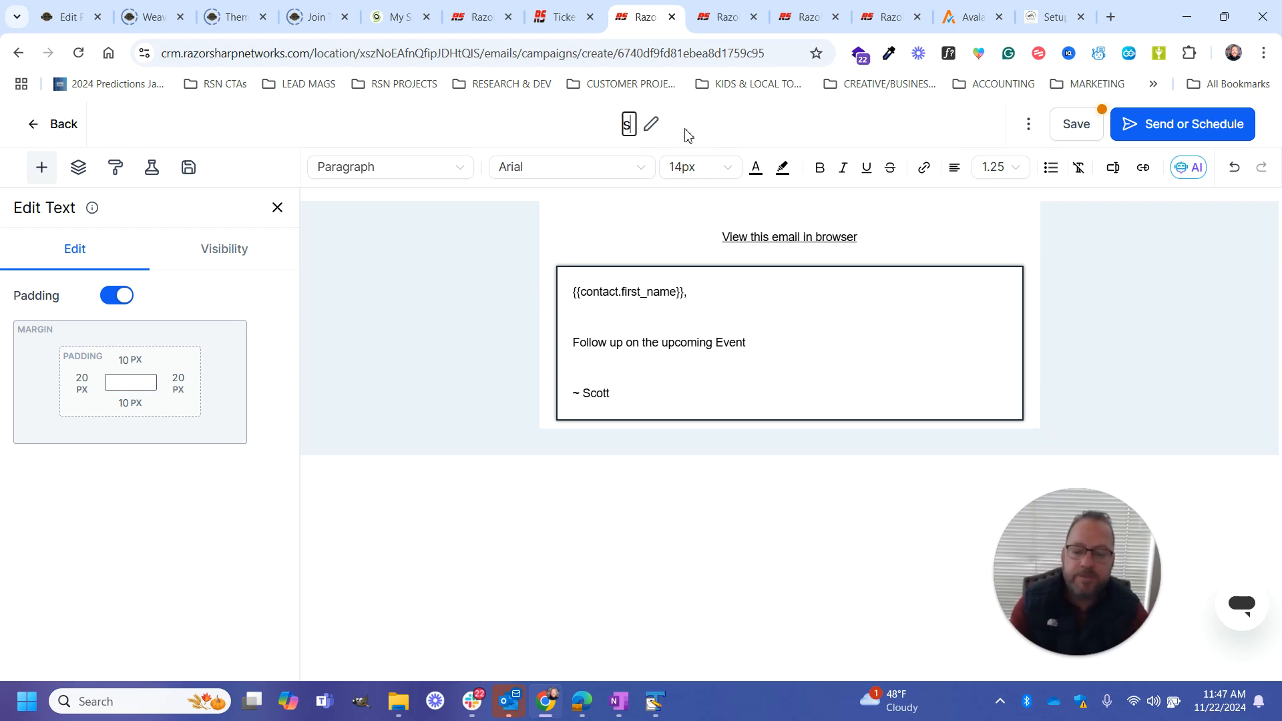
type("ACTIONCoa")
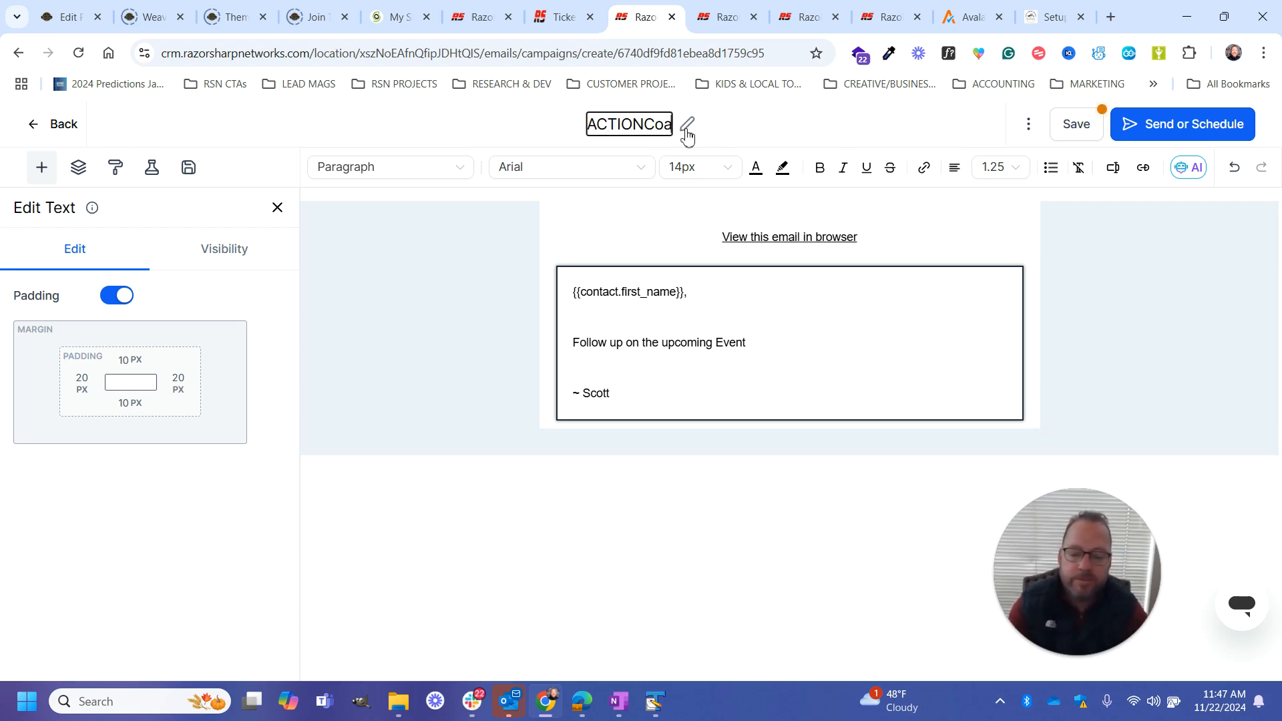
type("ch -")
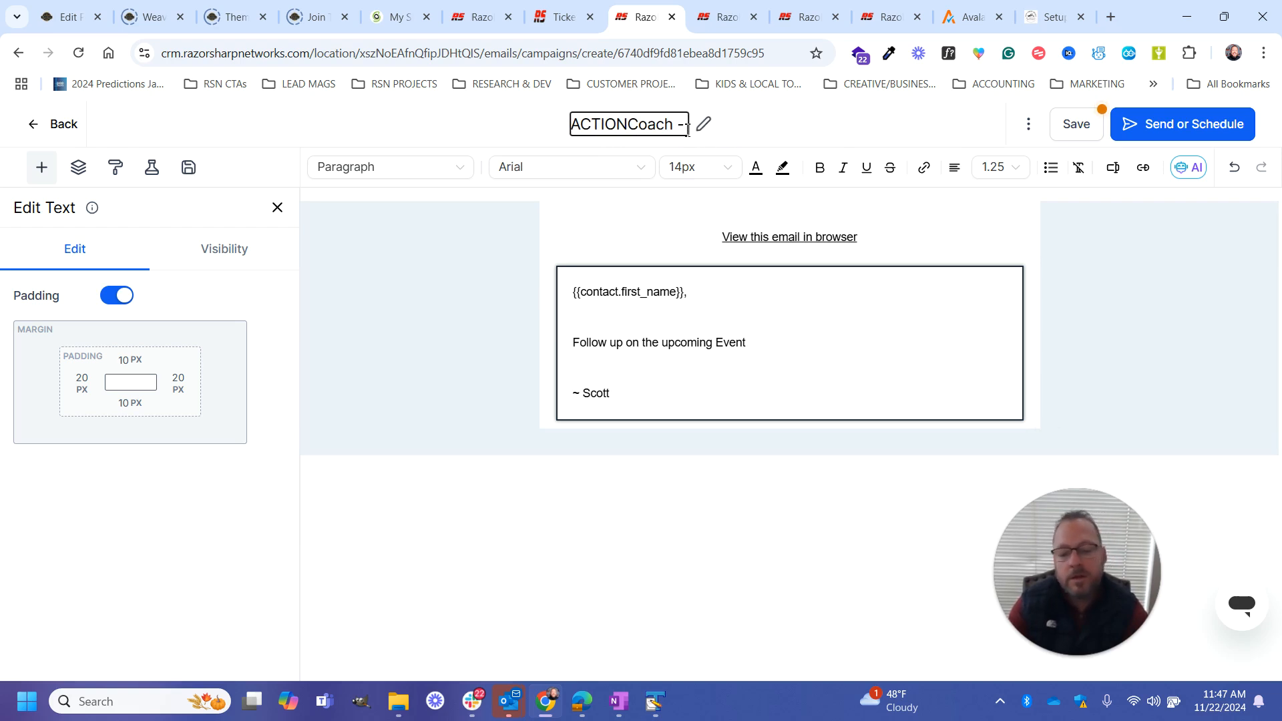
type(" Follow")
key("BackSpace")
key("BackSpace")
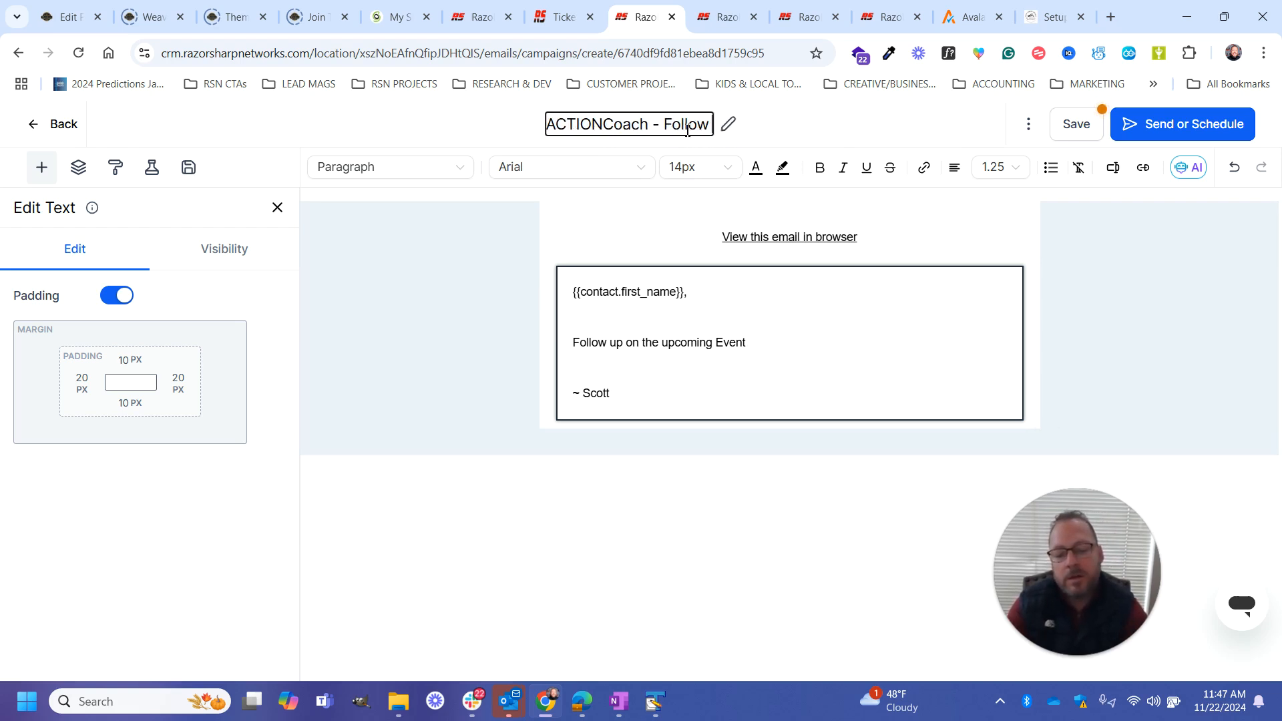
key("BackSpace")
key("BackSpace")
key("BackSpace")
key("BackSpace")
type("Rem")
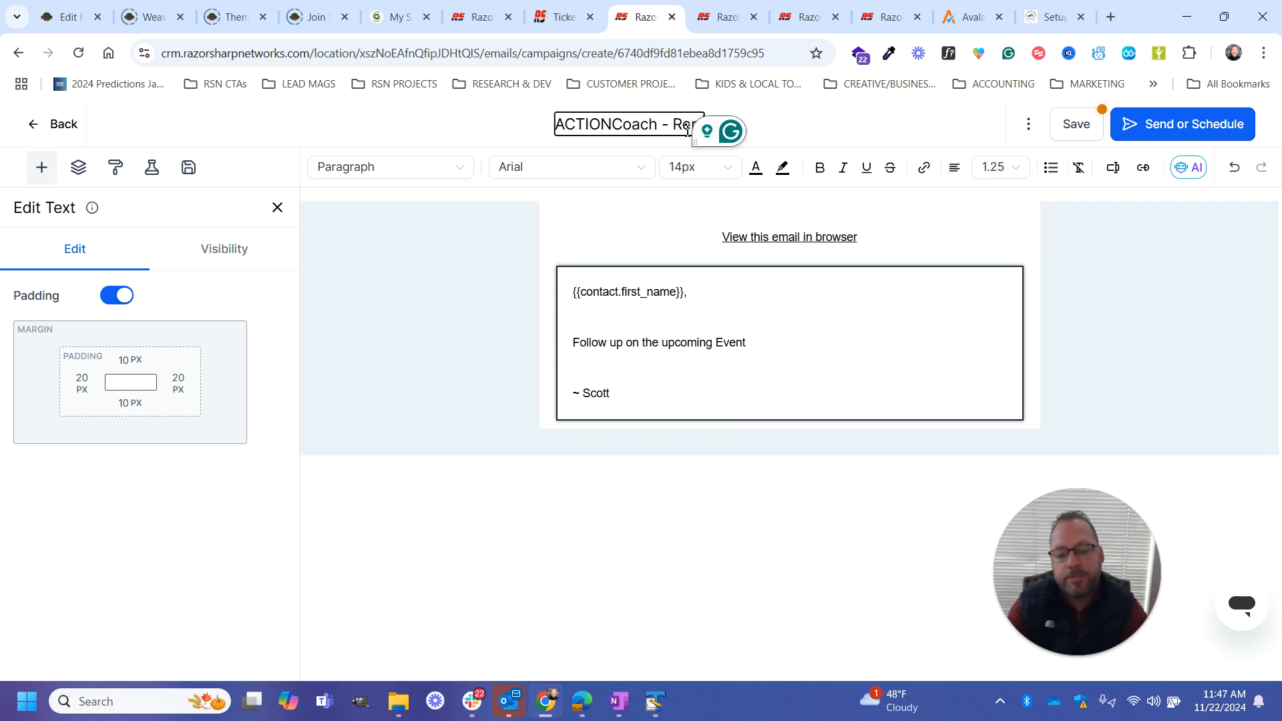
type("inder Event")
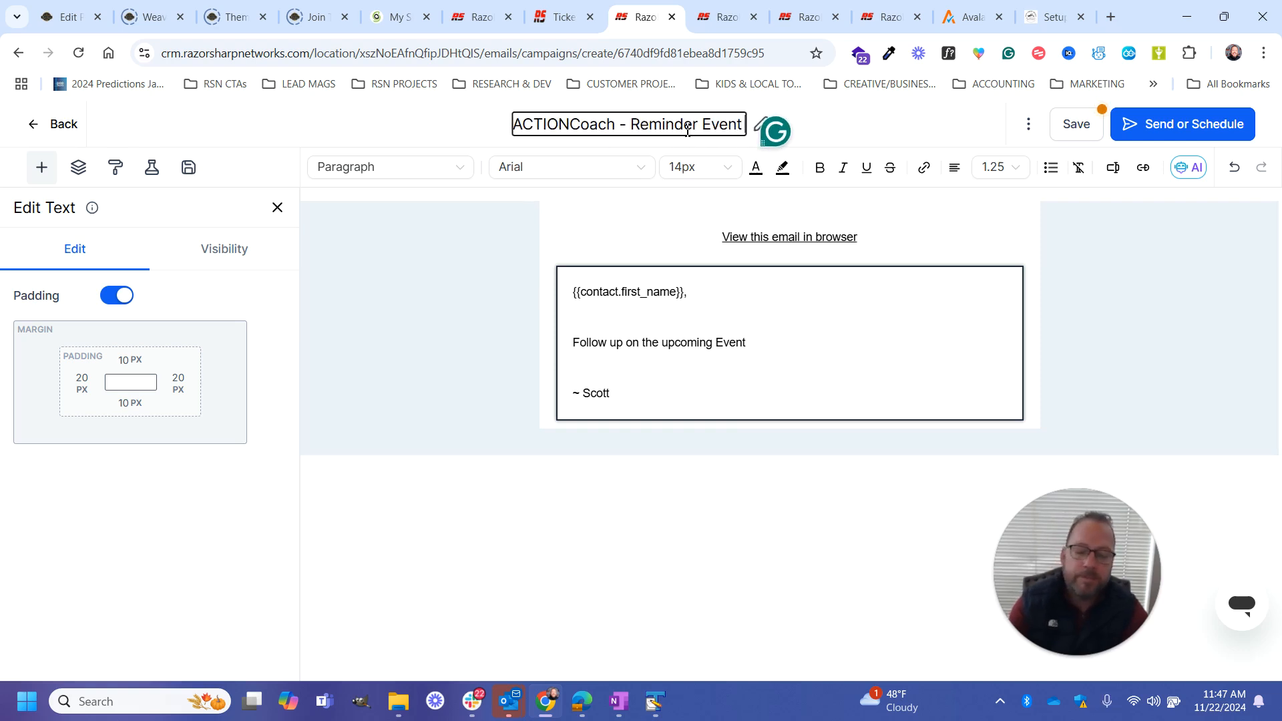
Proceed to the campaign's sending settings, enter the sender email address and enable a custom reply-to address.
left_click(1165, 127)
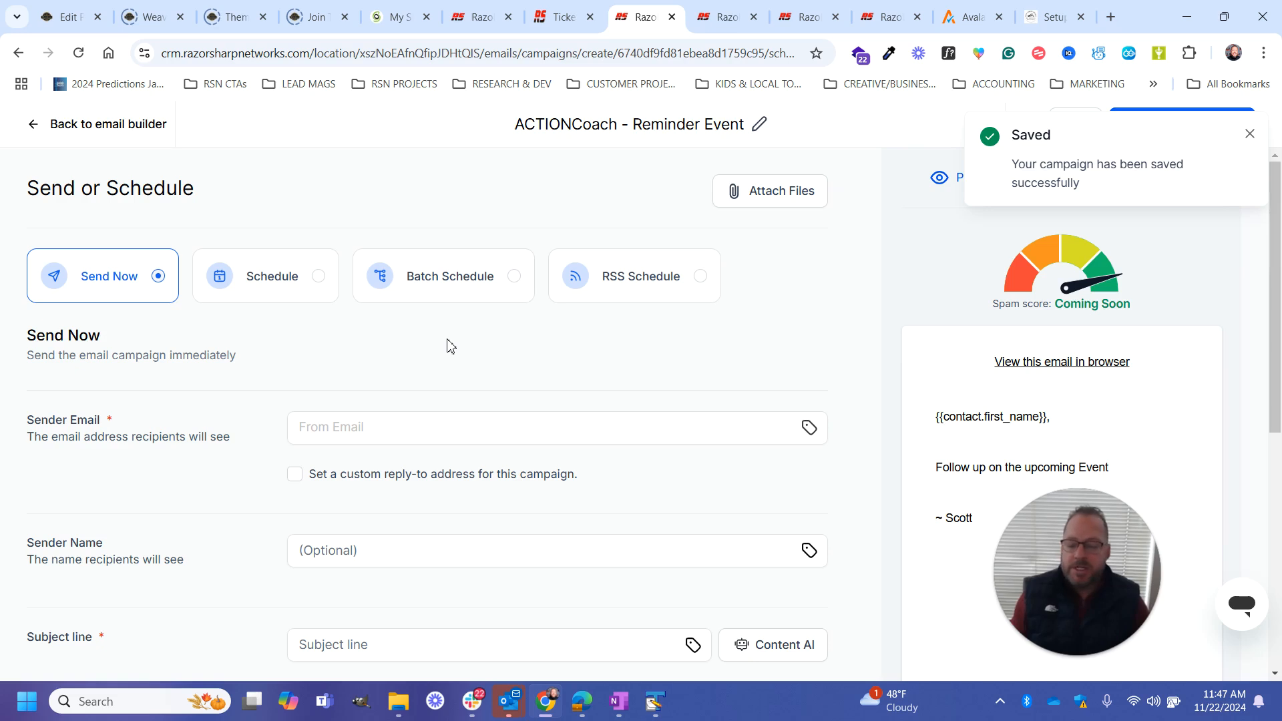
left_click(488, 428)
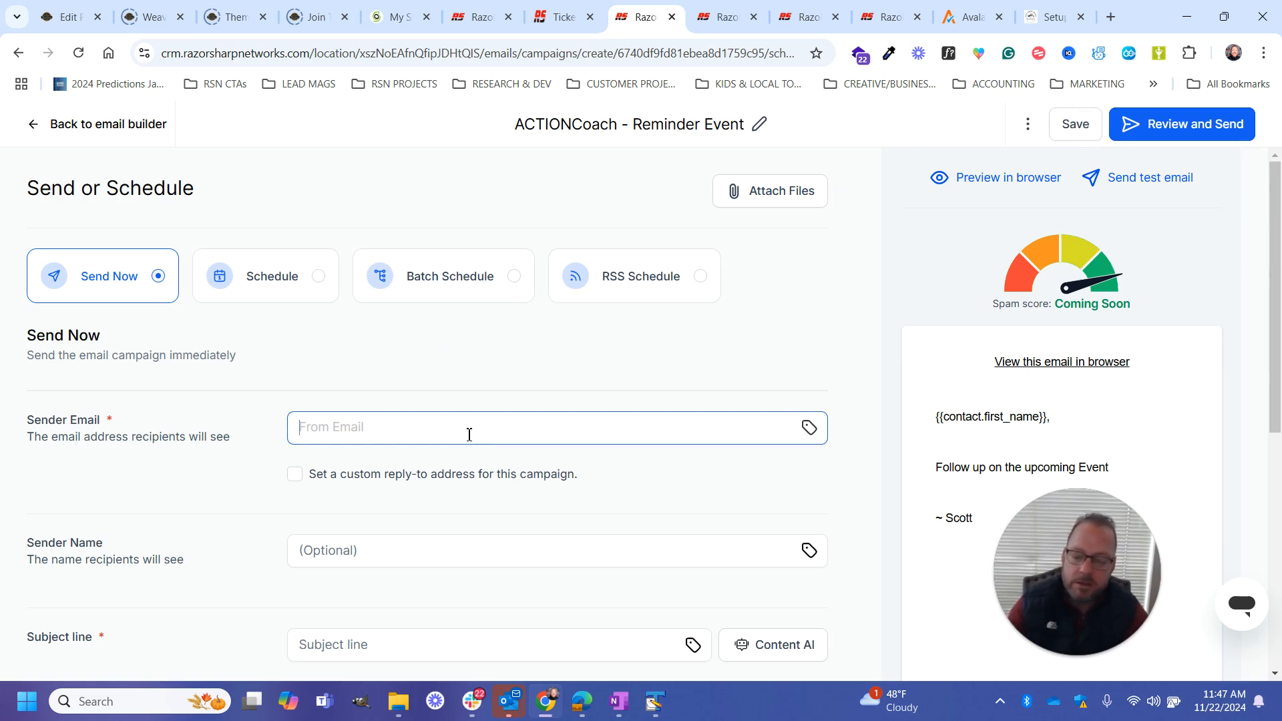
type("user@domain.com")
left_click(435, 494)
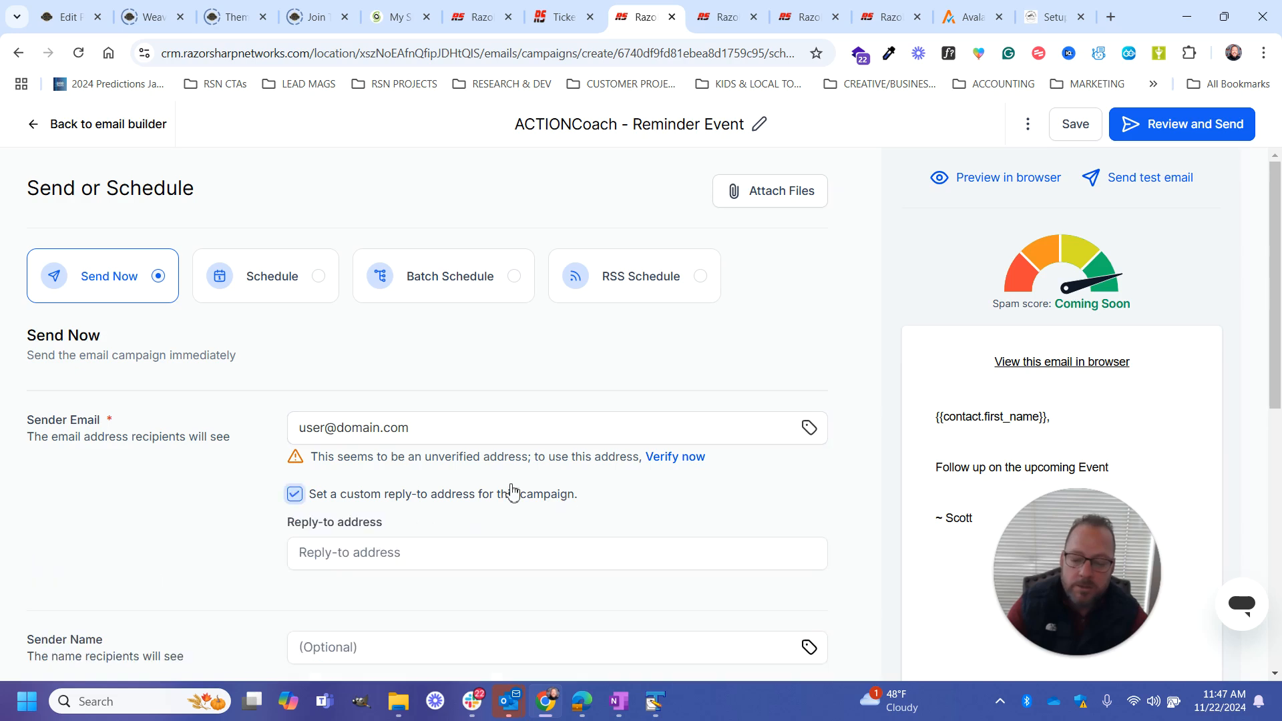
left_click_drag(414, 425, 240, 475)
left_click(241, 474)
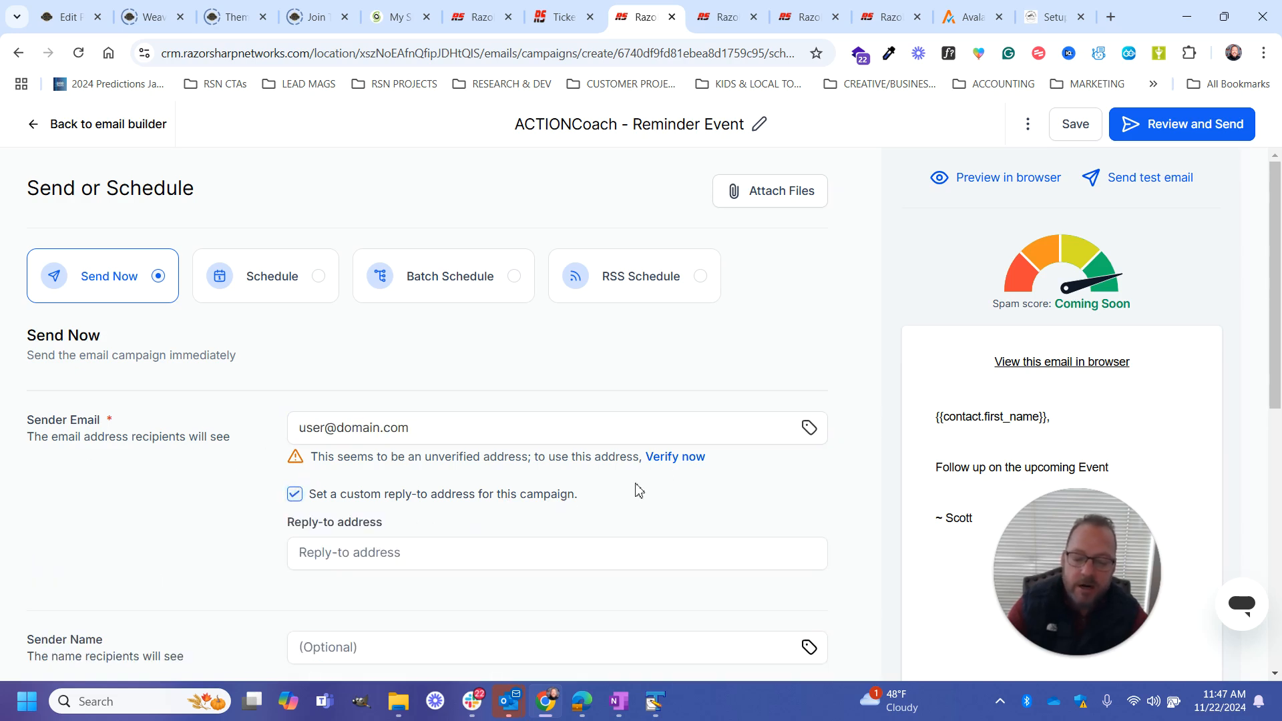
Fill in the campaign's custom reply-to email address.
scroll(638, 491, "down", 2)
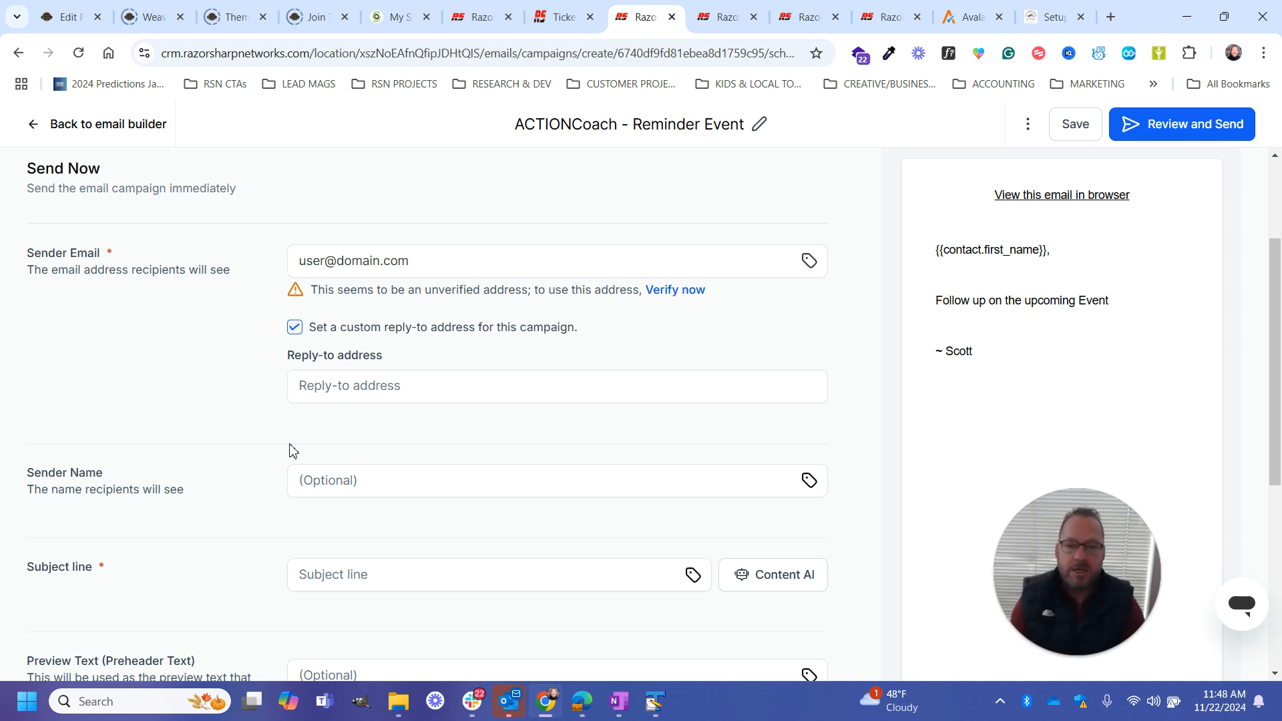
left_click(343, 398)
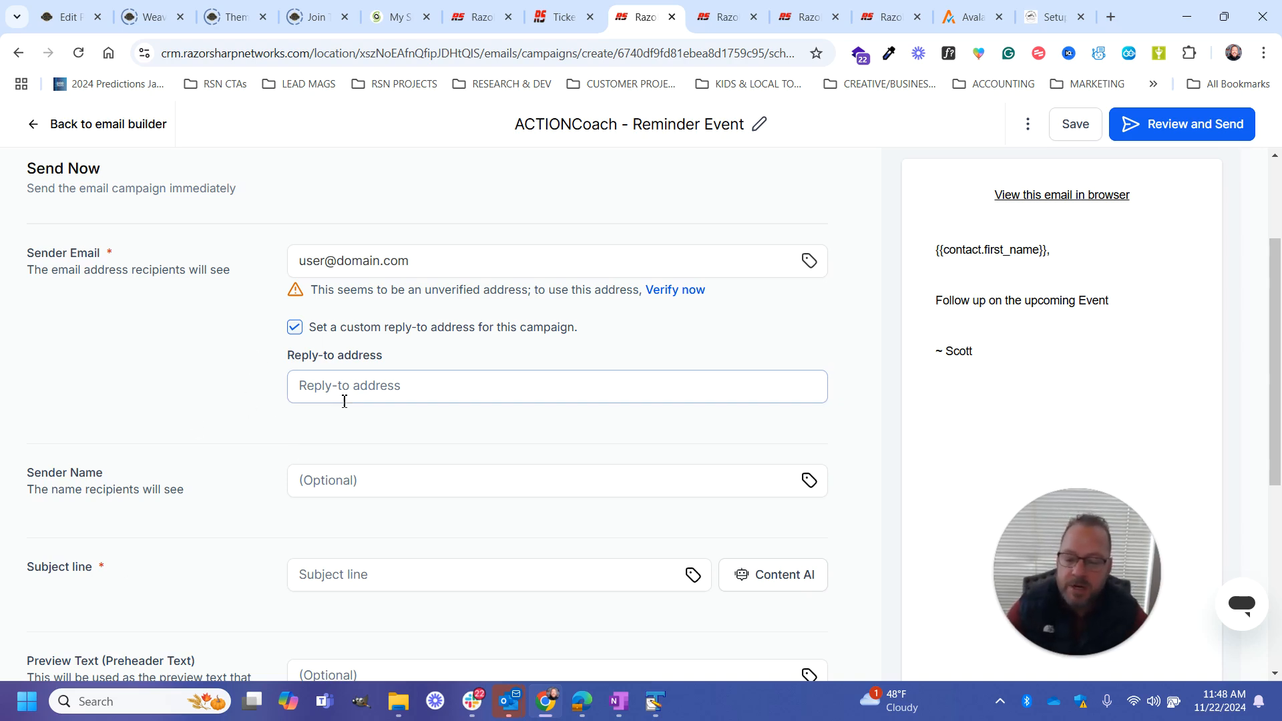
type("us")
key("BackSpace")
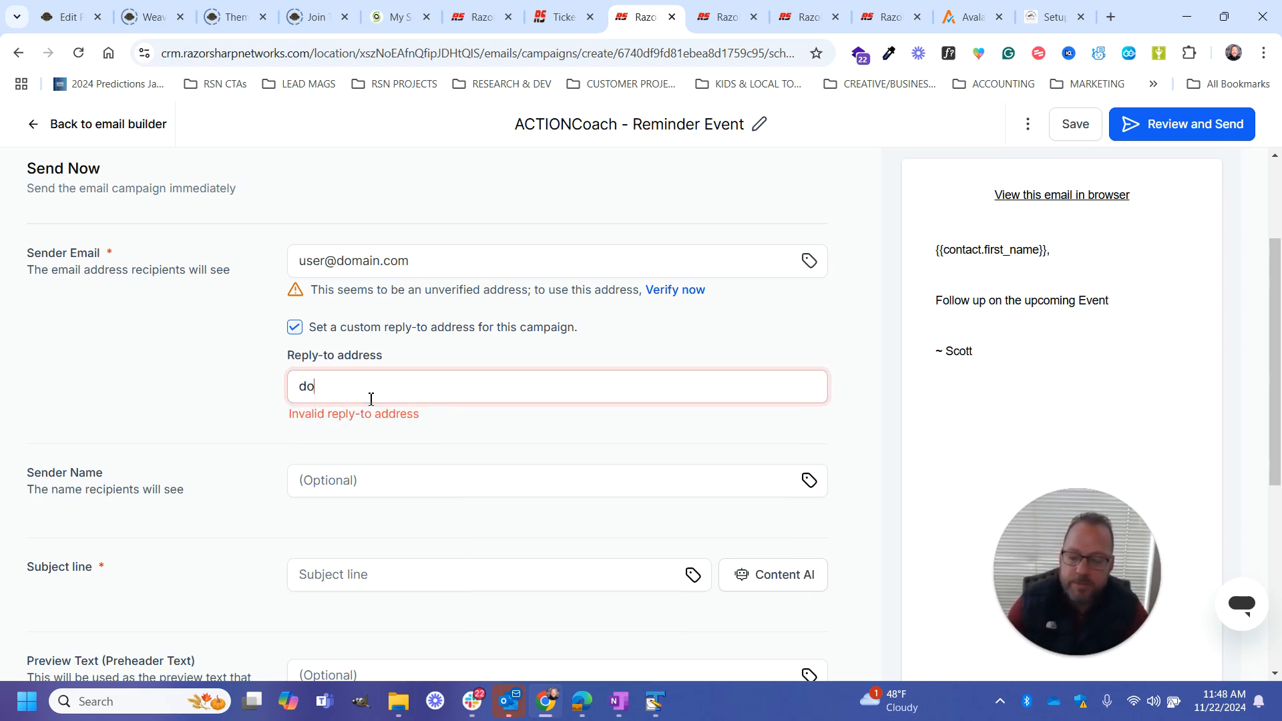
type("ser")
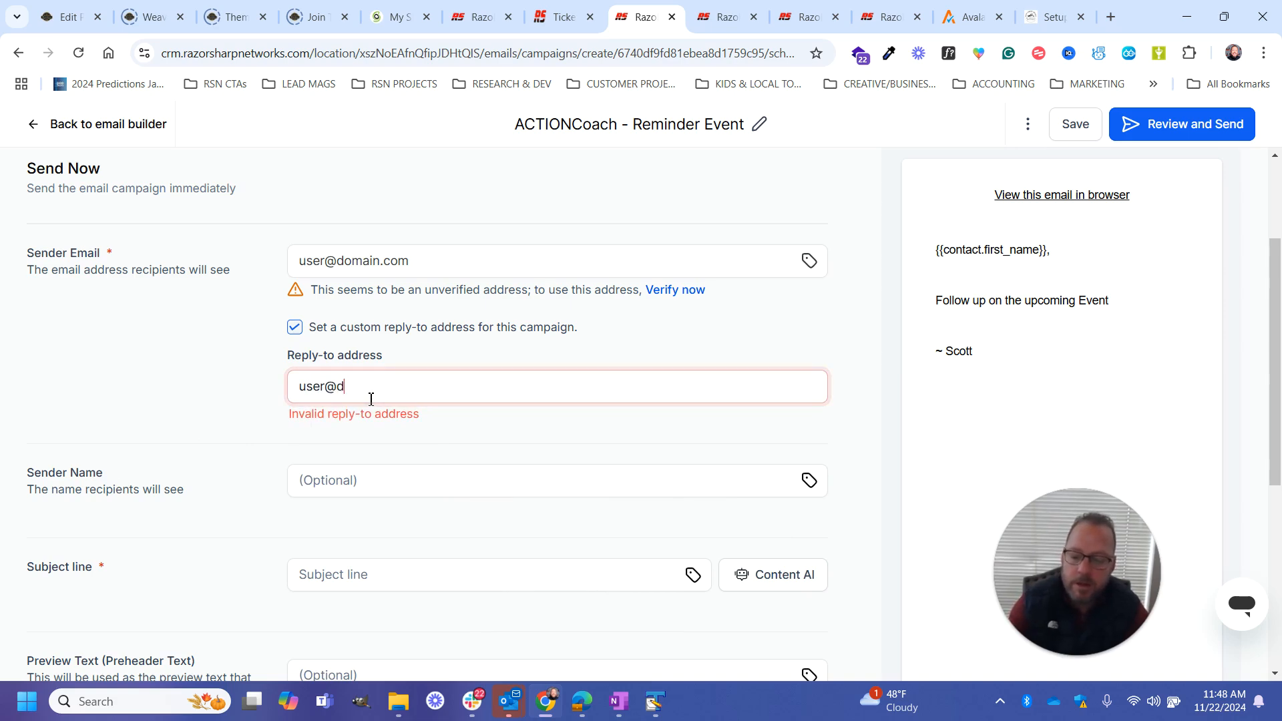
type("@domain.com")
key("Tab")
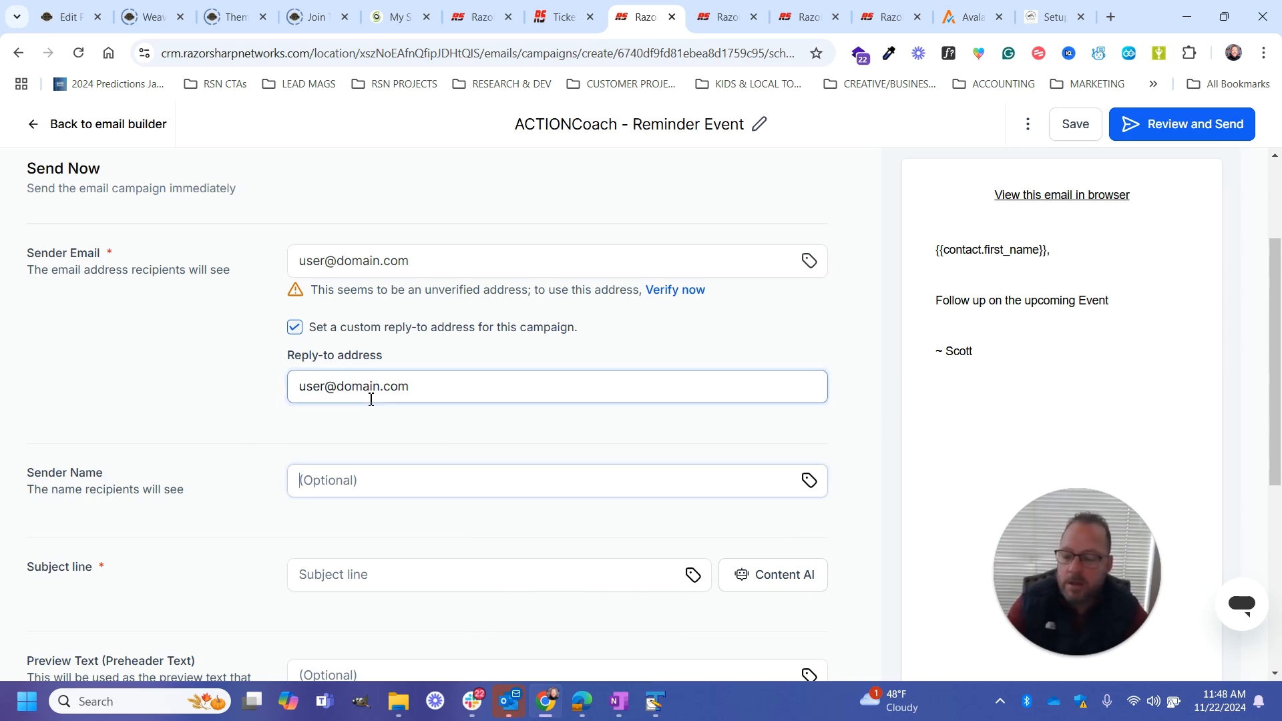
Enter the sender's first name as the name recipients will see.
scroll(206, 431, "down", 1)
scroll(348, 474, "up", 1)
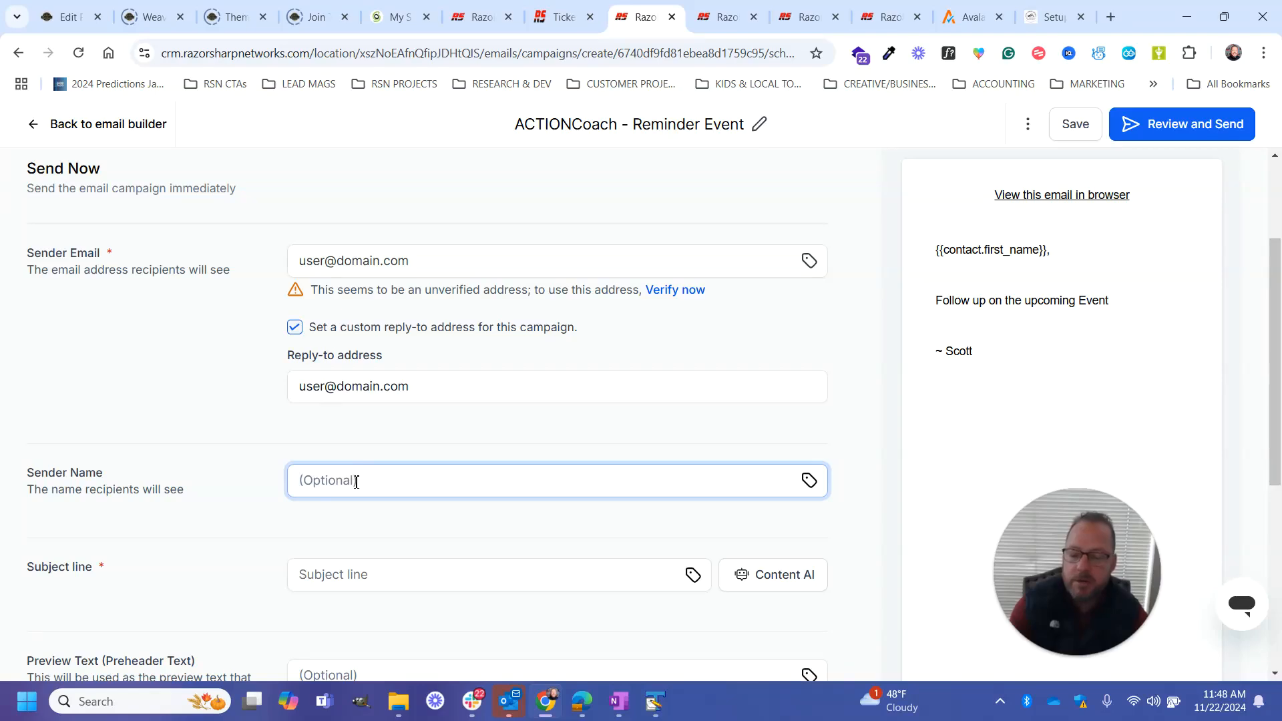
type("Scot")
Set the campaign's recipients to the ACTIONCoach-EVENT smart list.
scroll(553, 547, "down", 4)
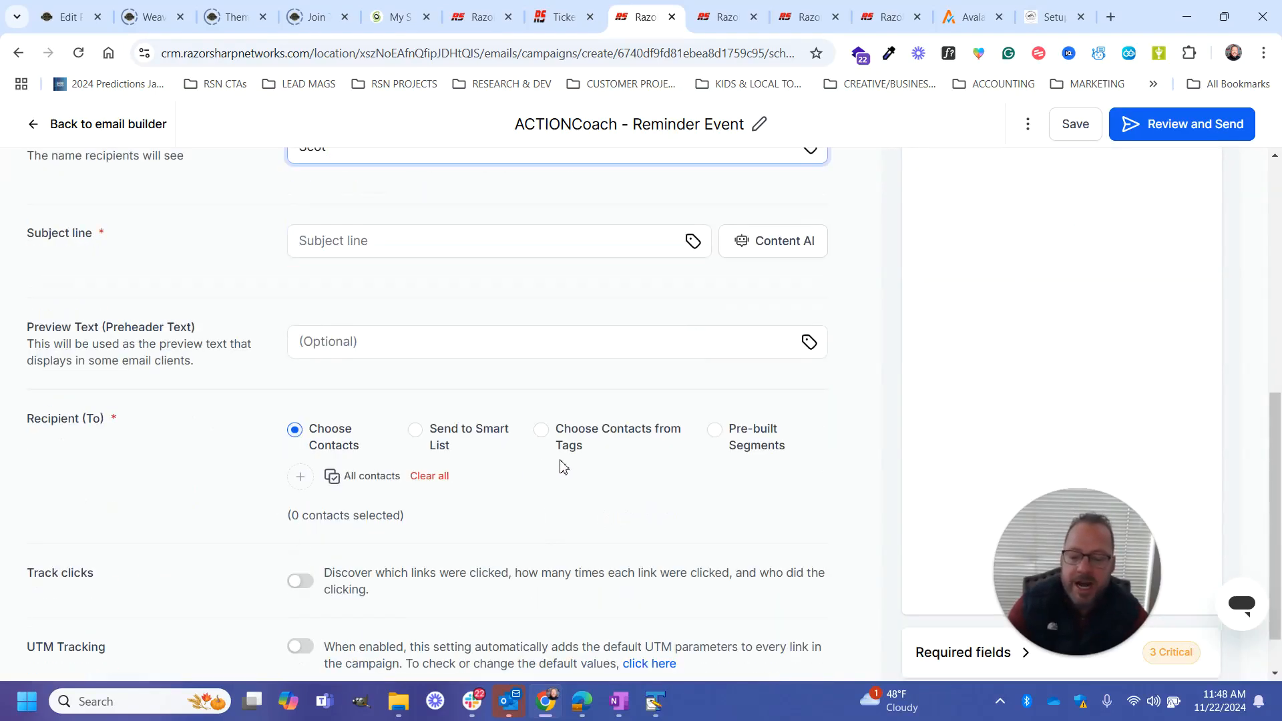
left_click(473, 439)
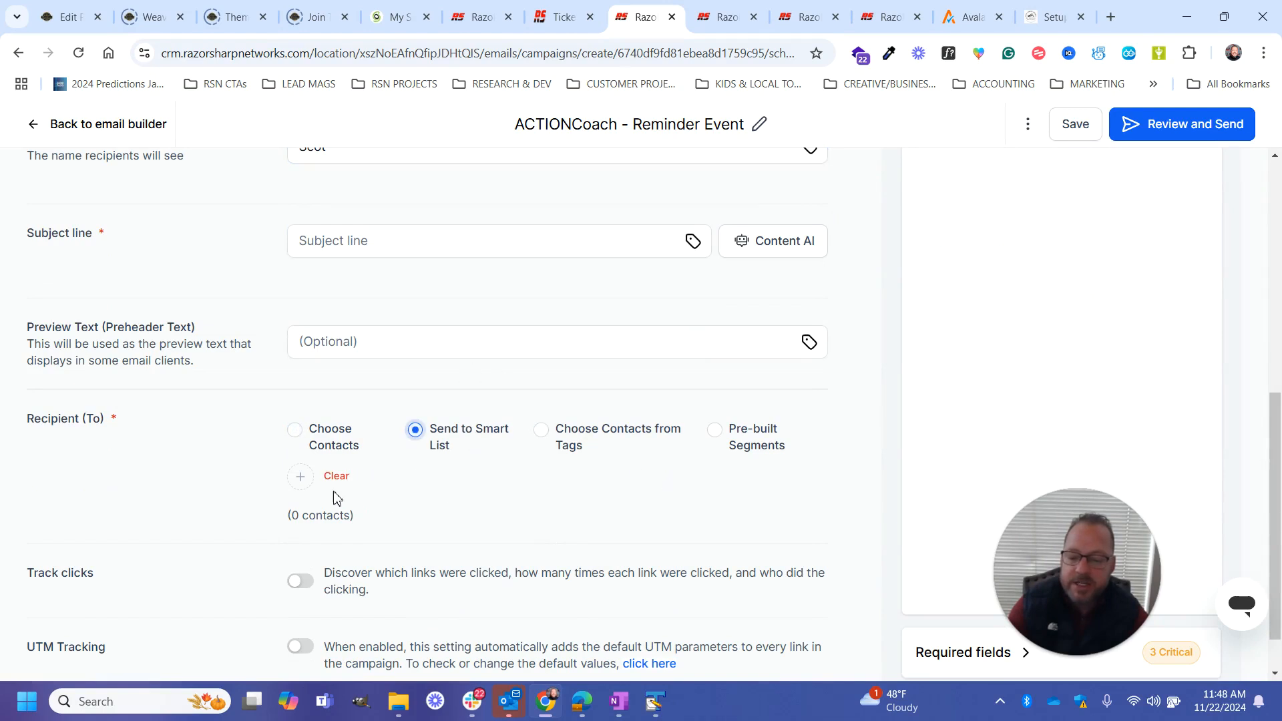
left_click(302, 484)
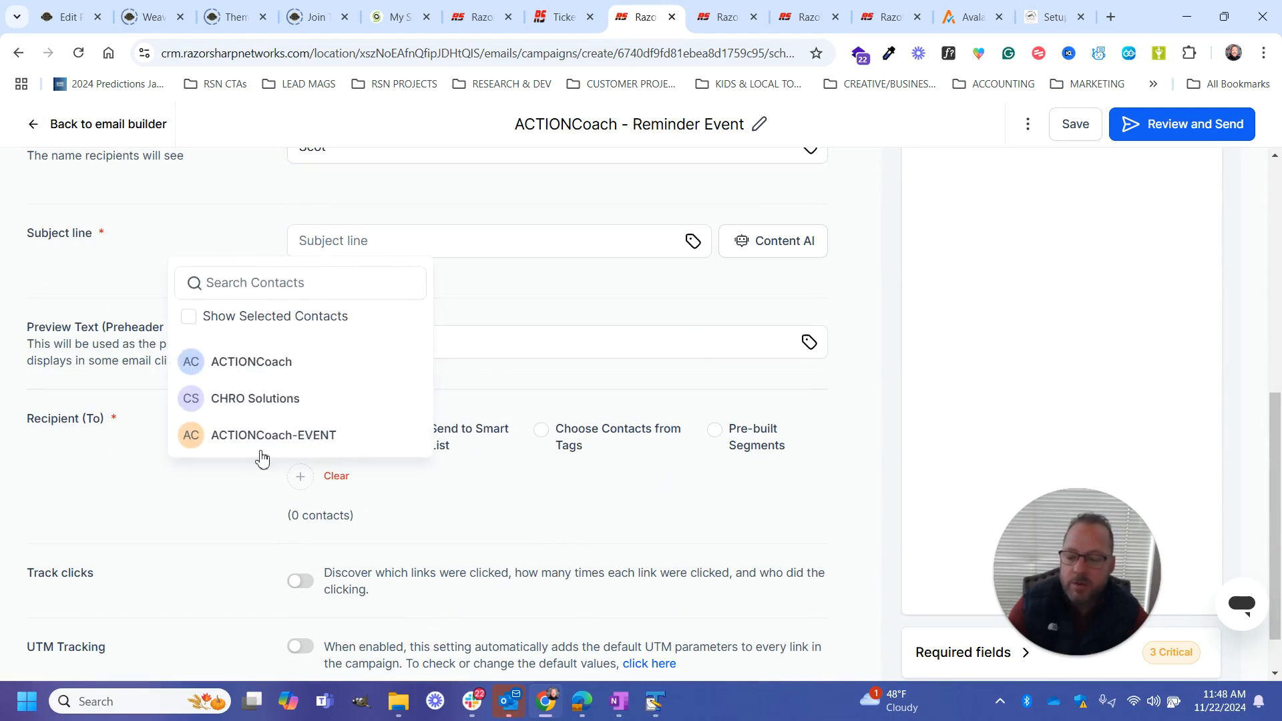
left_click(287, 444)
left_click(525, 519)
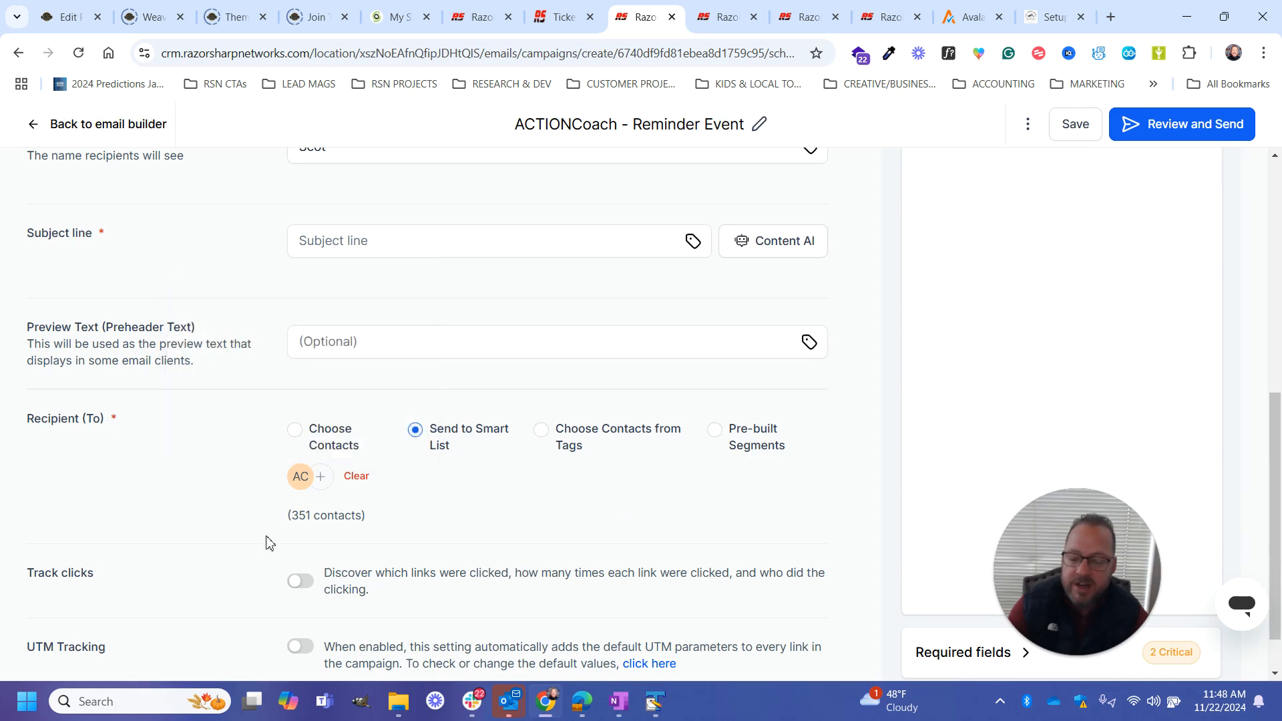
Enable click tracking and UTM tracking for the campaign.
scroll(275, 531, "down", 1)
left_click(302, 526)
left_click(305, 592)
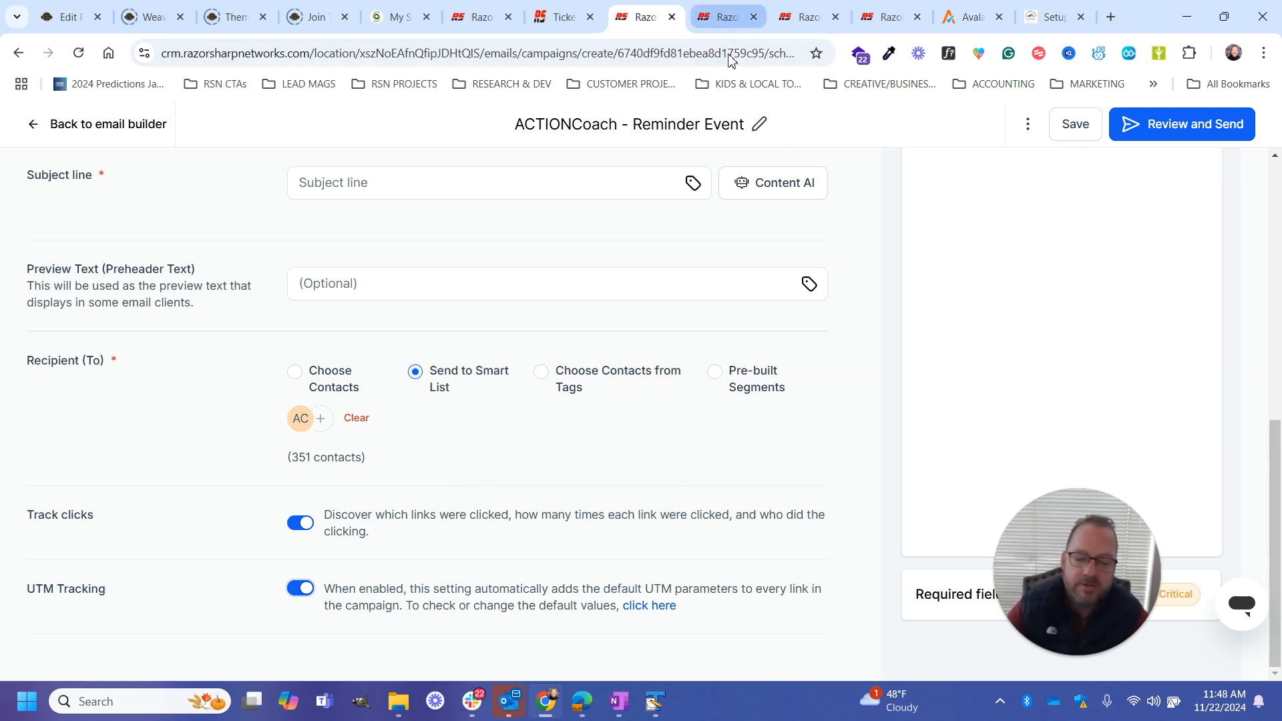
Switch to the open 2025 Strategic Planning Invitation workflow and check the settings of its Contact Tag trigger.
left_click(724, 17)
scroll(505, 454, "up", 1)
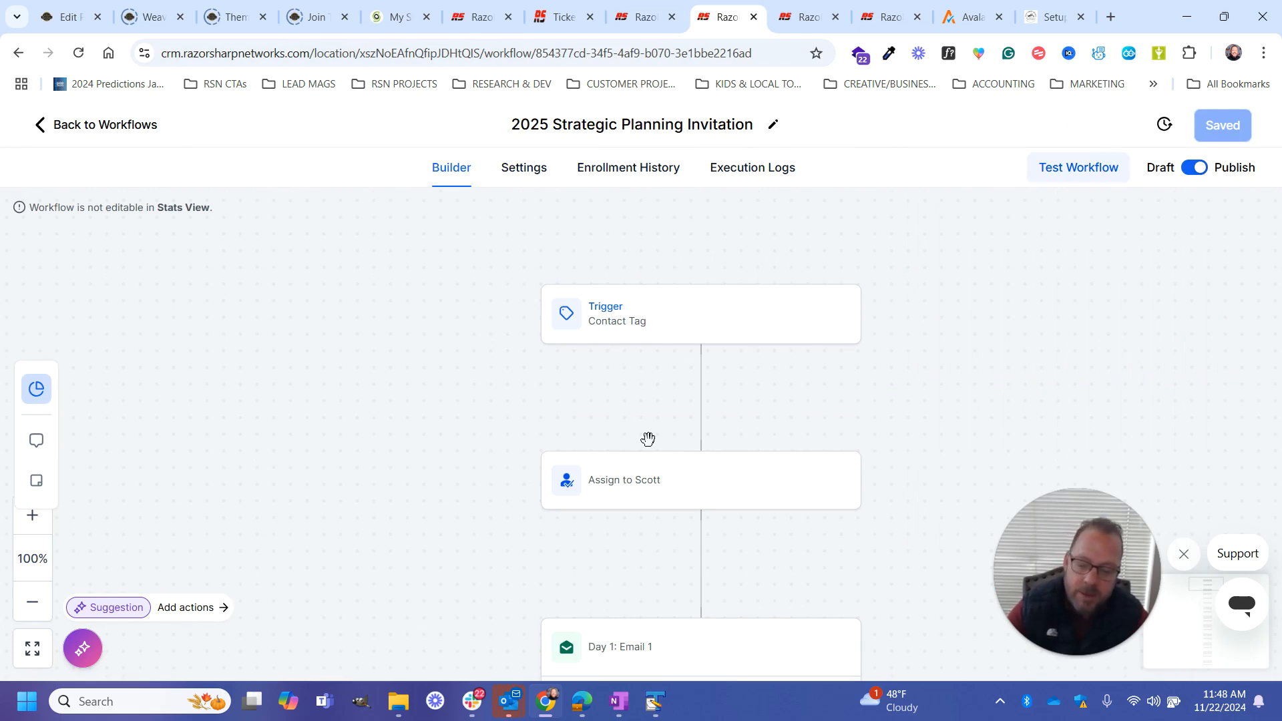
left_click(649, 342)
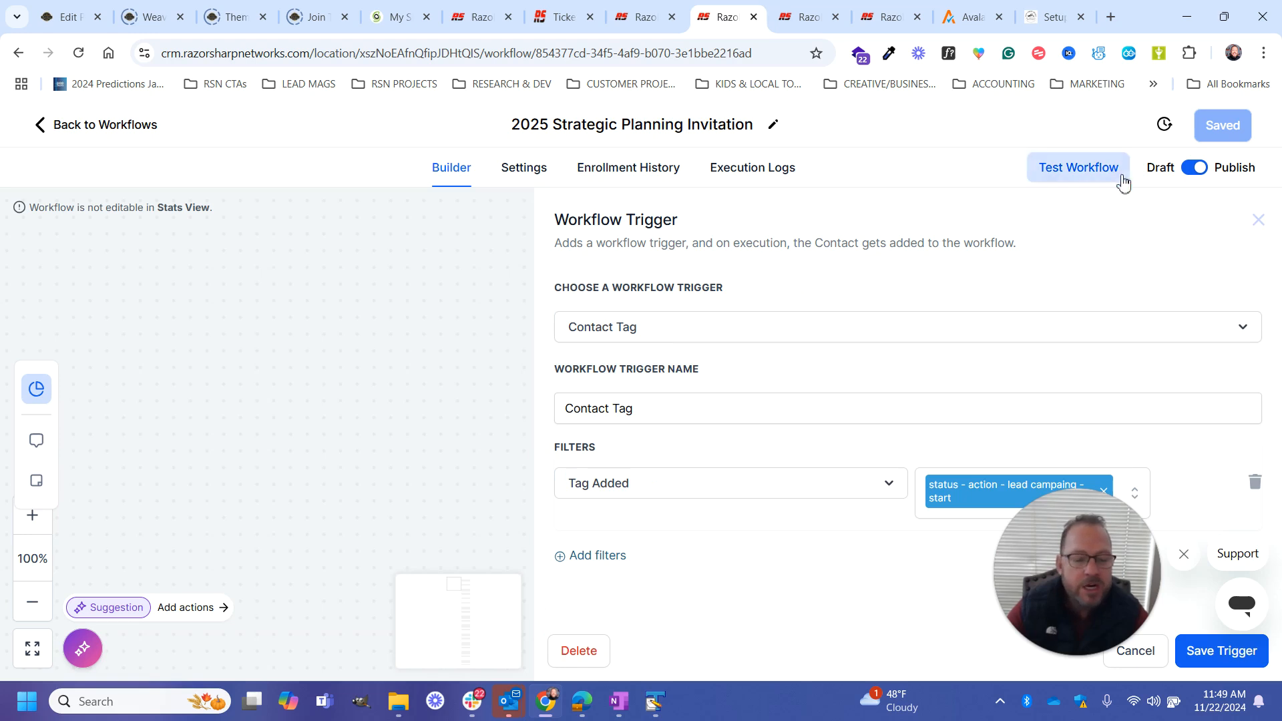
left_click(1258, 221)
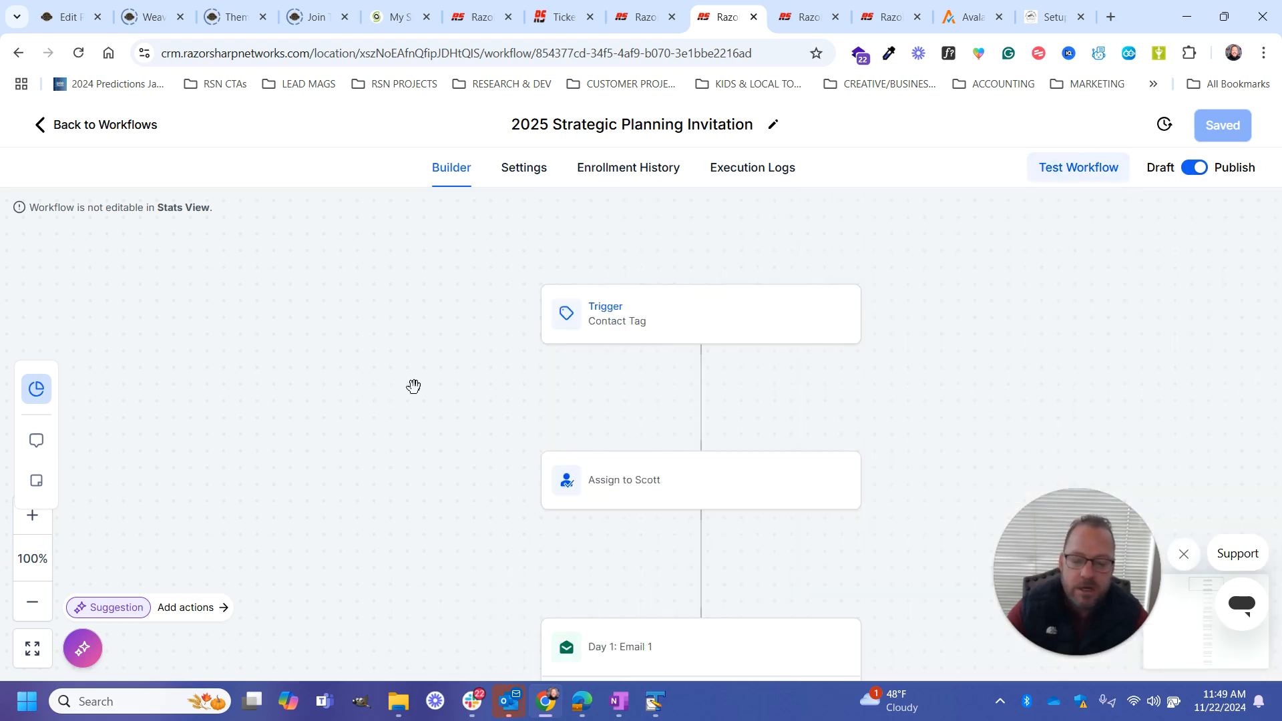
Add an Add Contact Tag action between the Contact Tag trigger and the user assignment step.
scroll(810, 487, "up", 1)
scroll(811, 489, "down", 2)
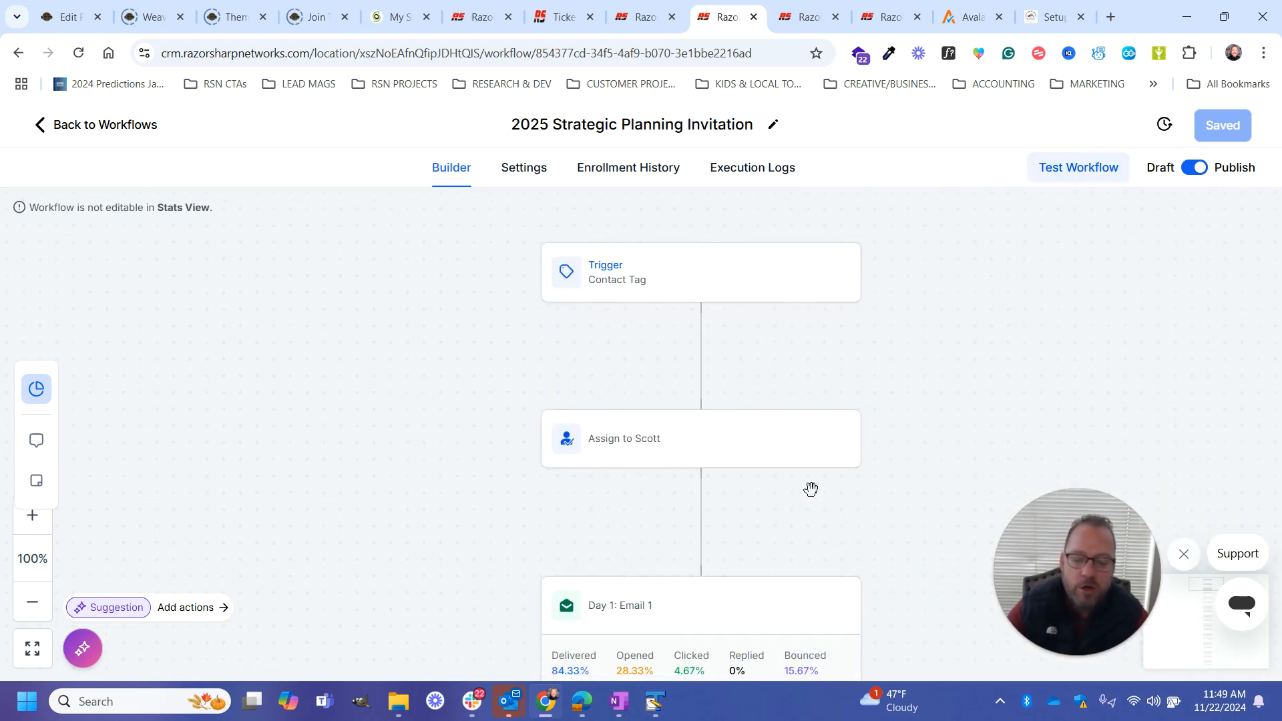
scroll(811, 490, "down", 1)
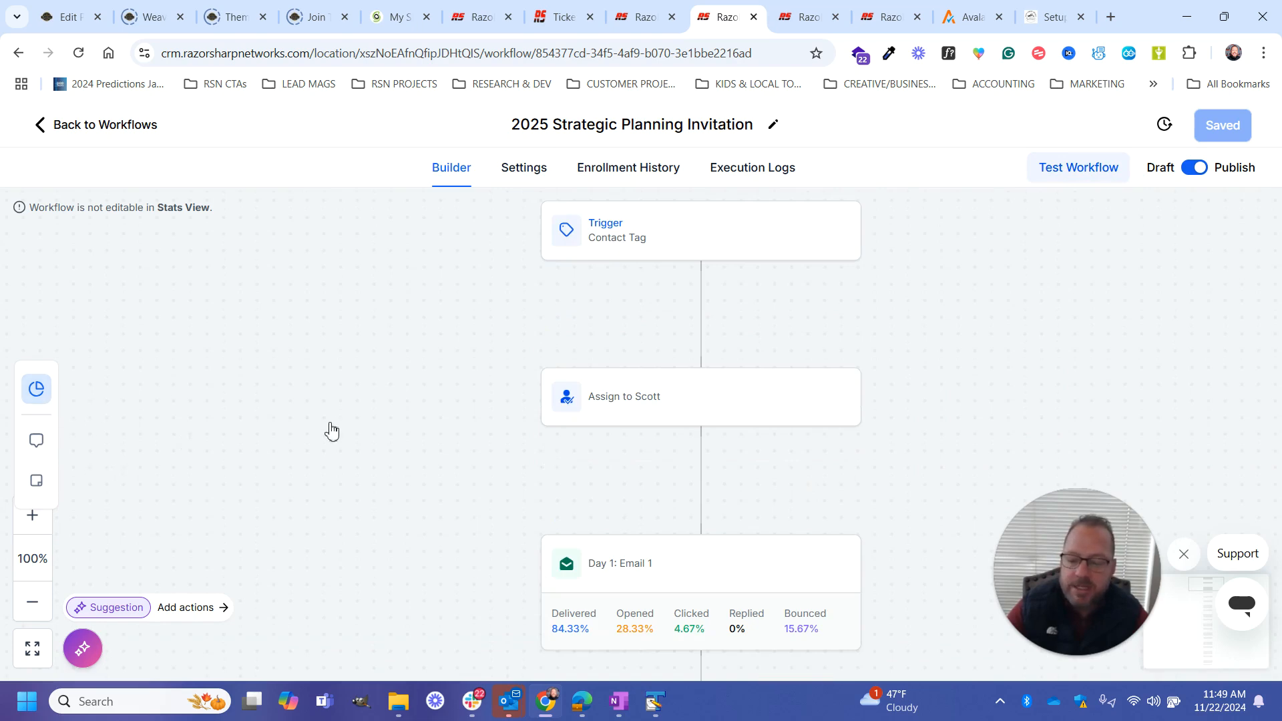
left_click(641, 338)
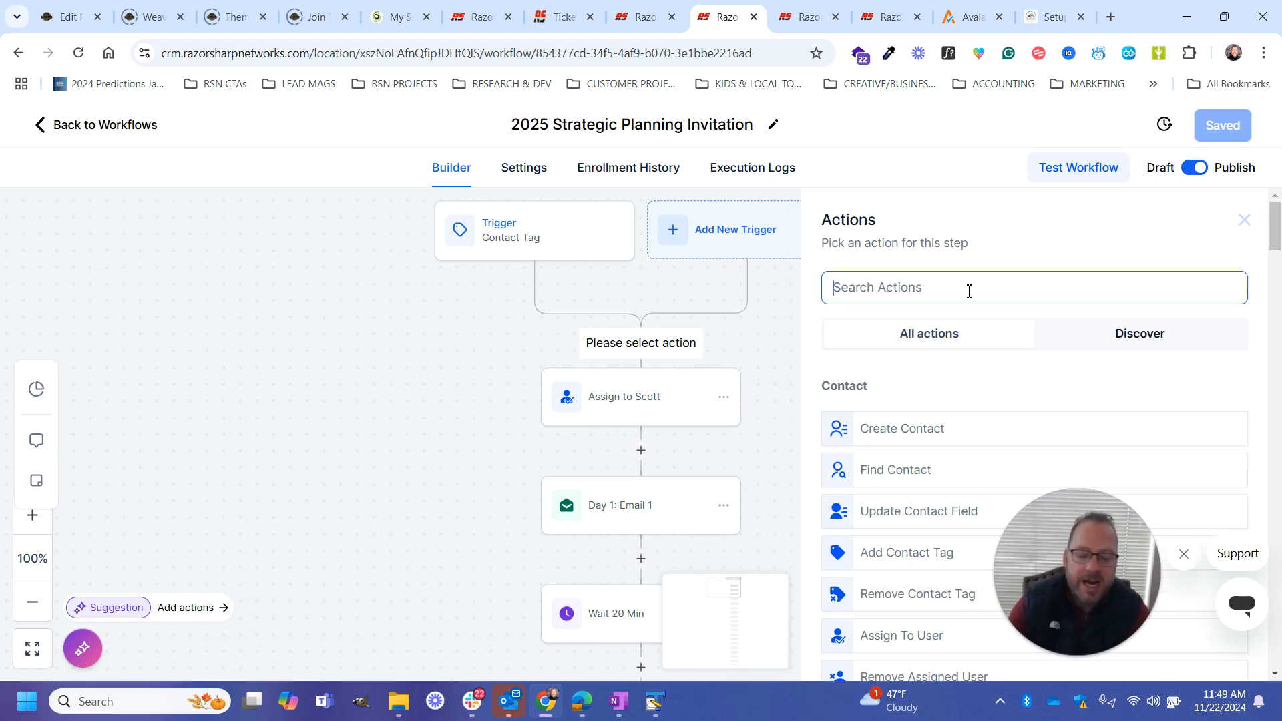
type("Tag")
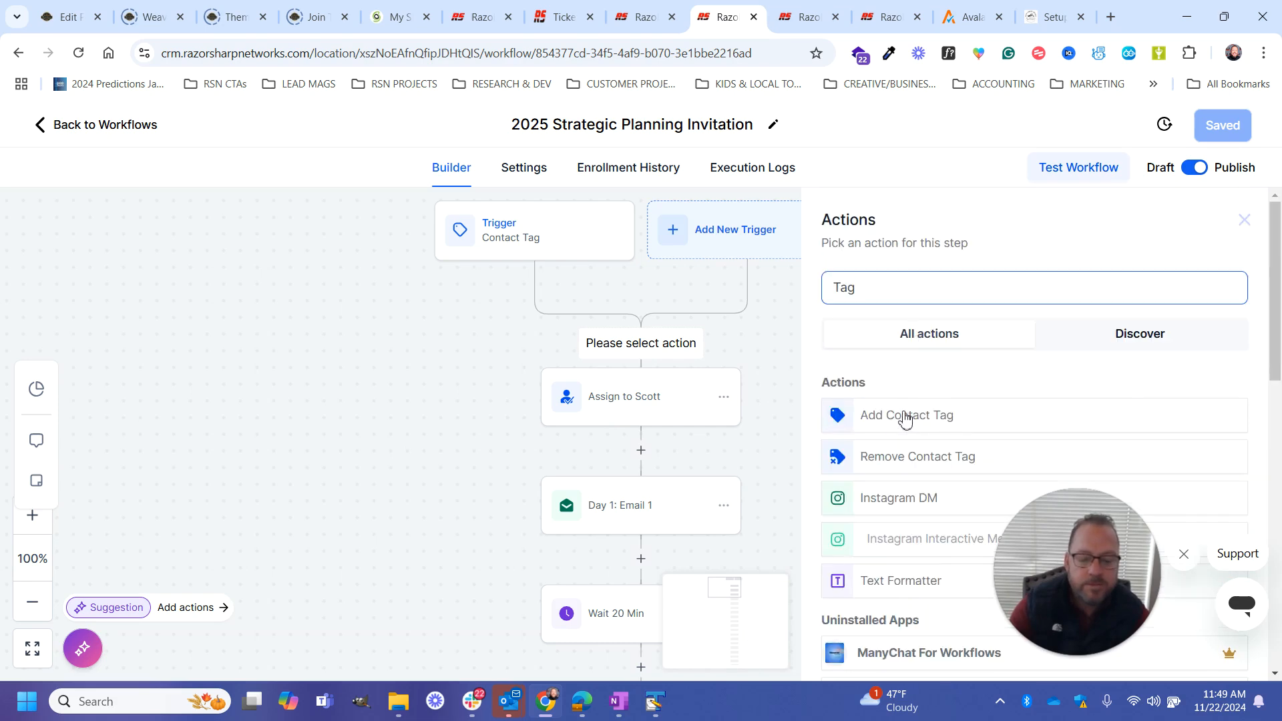
left_click(988, 422)
Create the tag "action - actioncoach - event start notification" for the new action and copy its name.
left_click(928, 401)
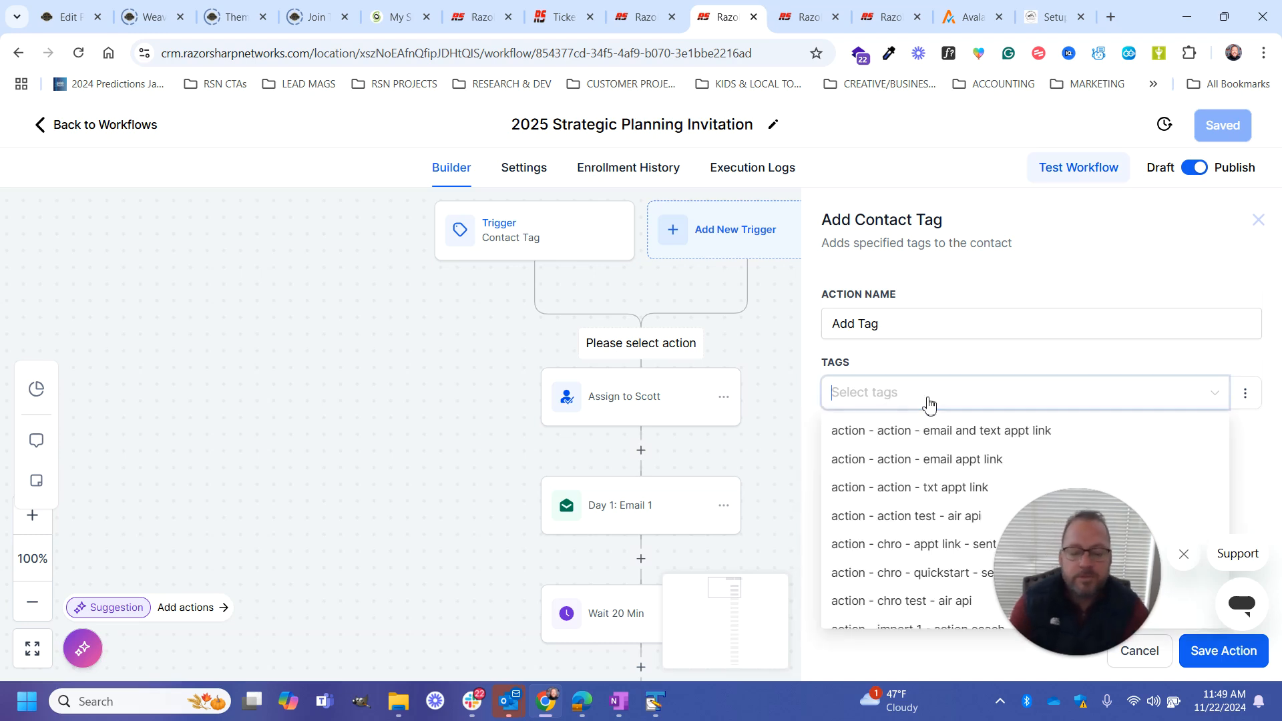
type("action ")
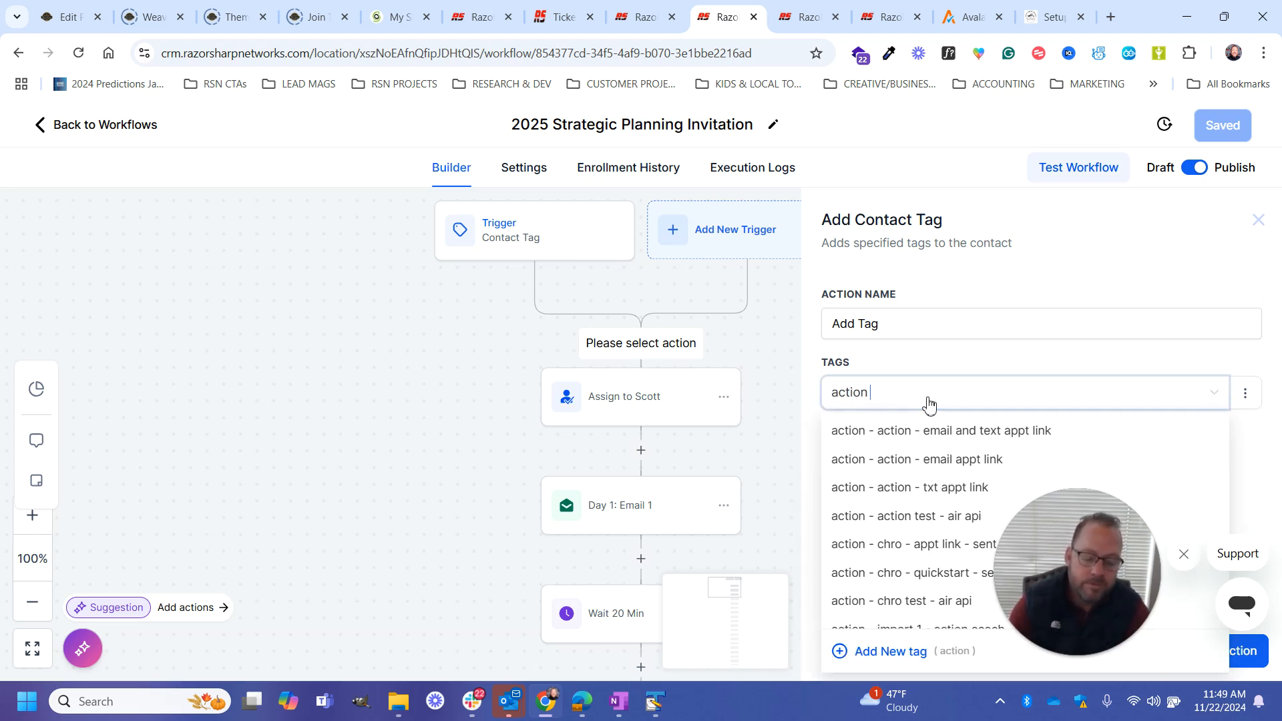
type("- actioncoa")
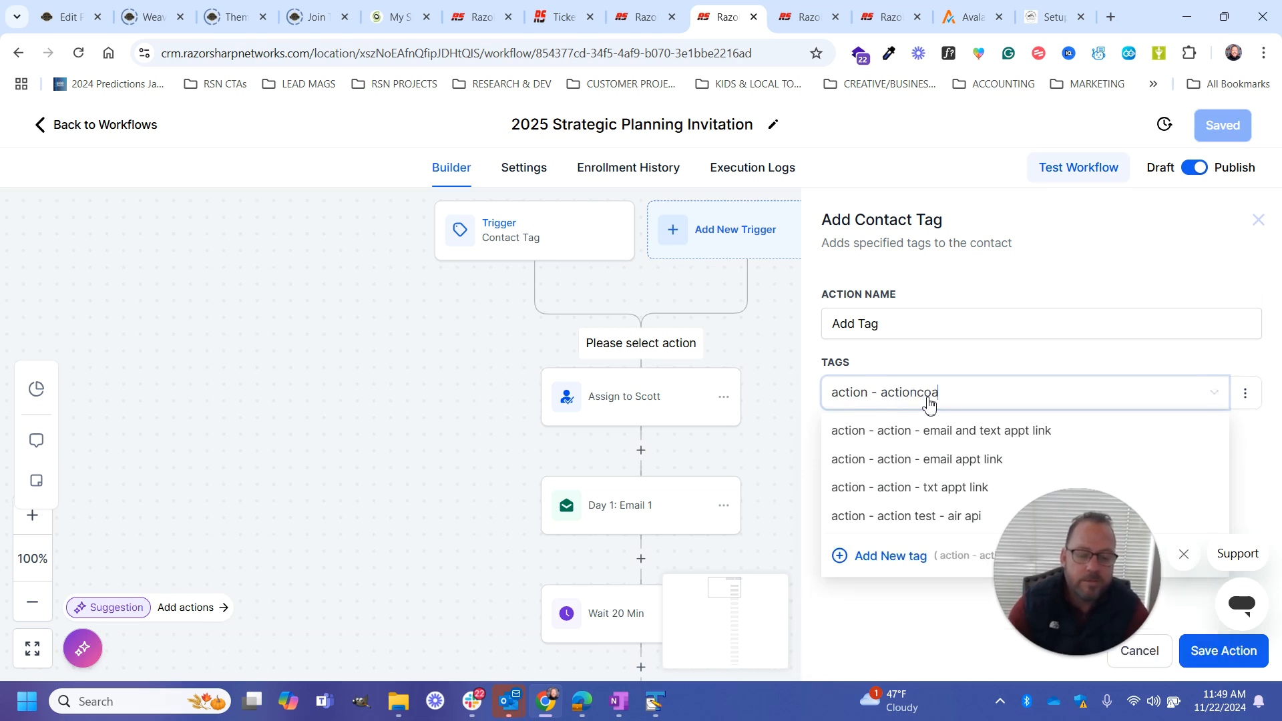
type("ch - e")
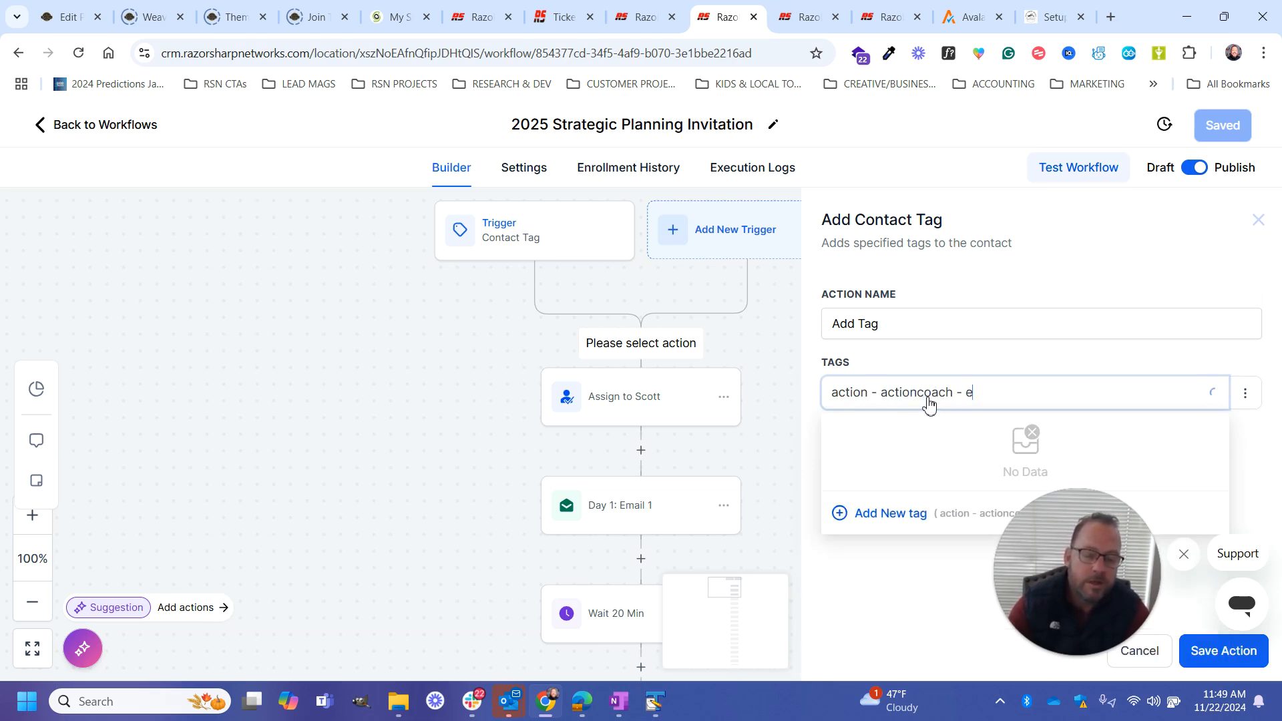
type("vent start")
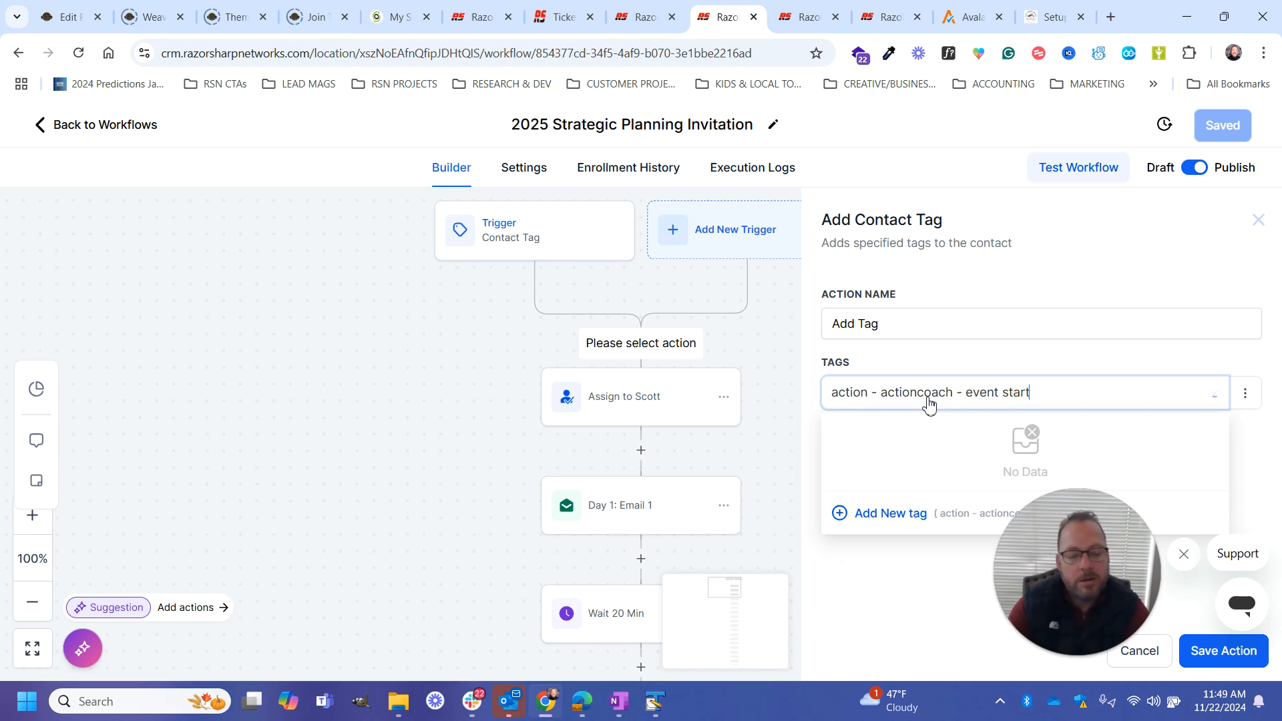
type(" notification")
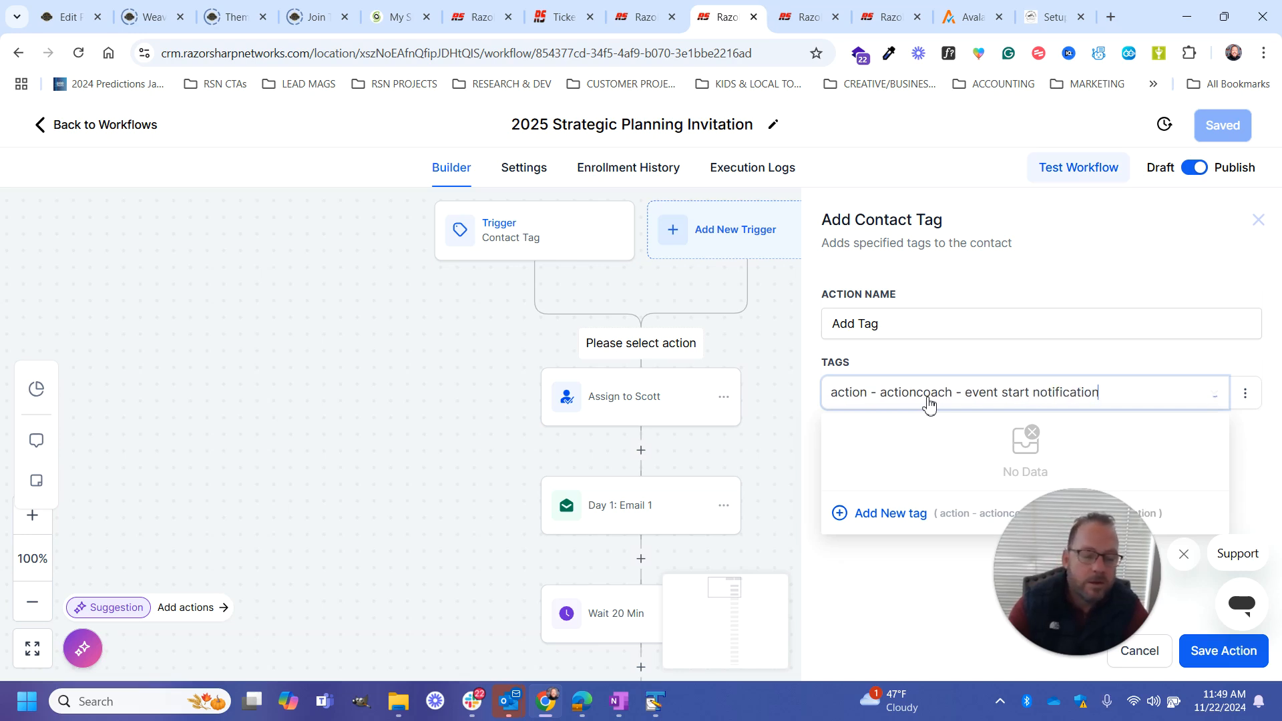
key("ctrl+a")
key("ctrl+c")
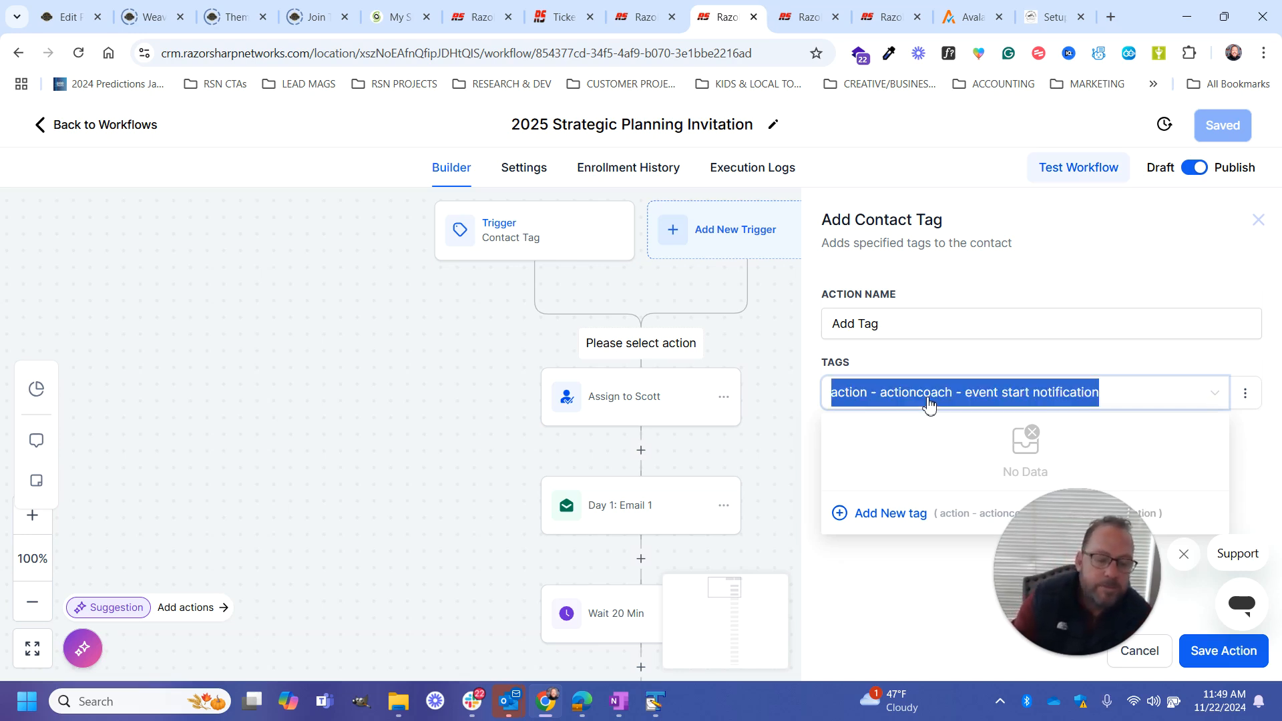
left_click(898, 518)
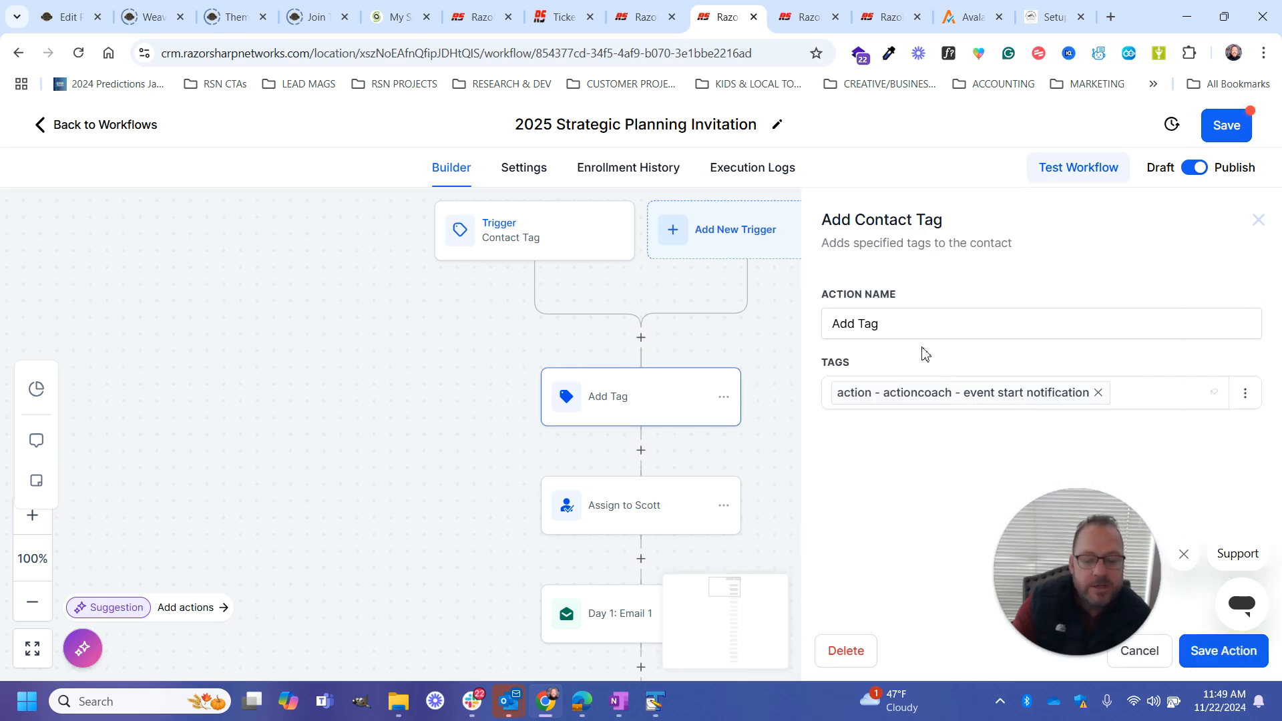
Rename the action to "Add Start Tag" and save it.
left_click(911, 328)
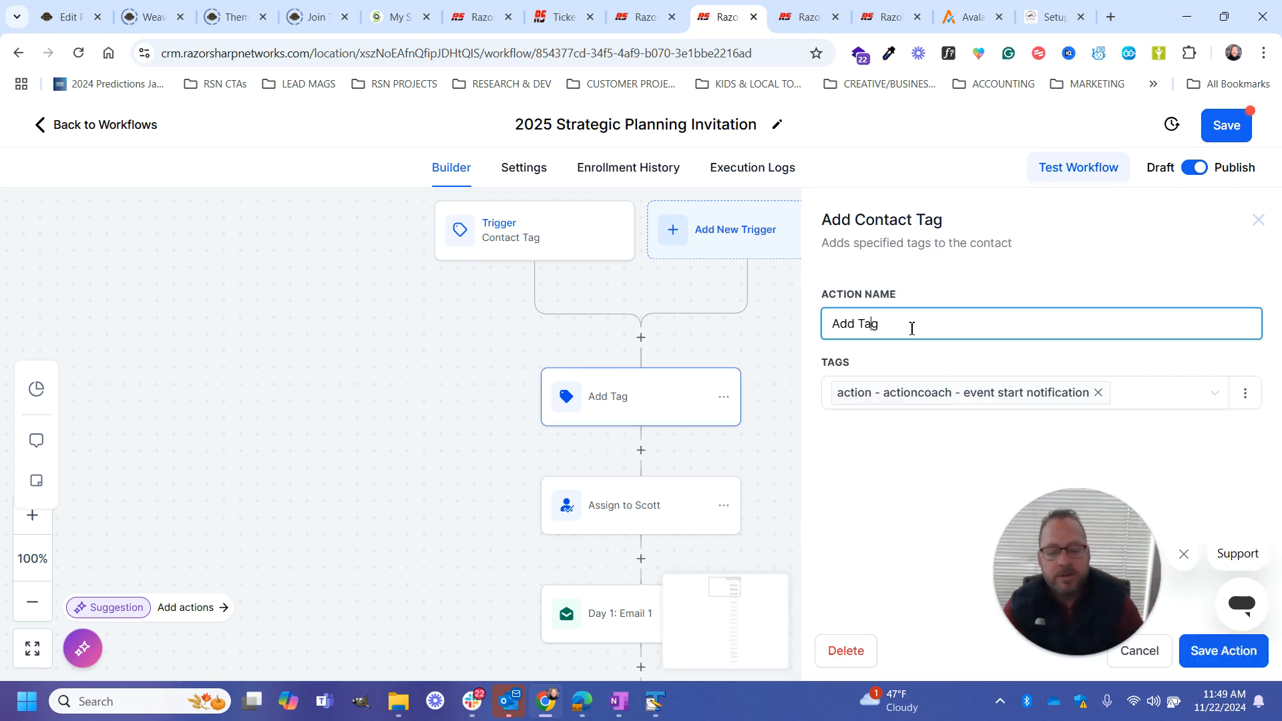
key("Left")
key("Left")
key("Left")
type("Start")
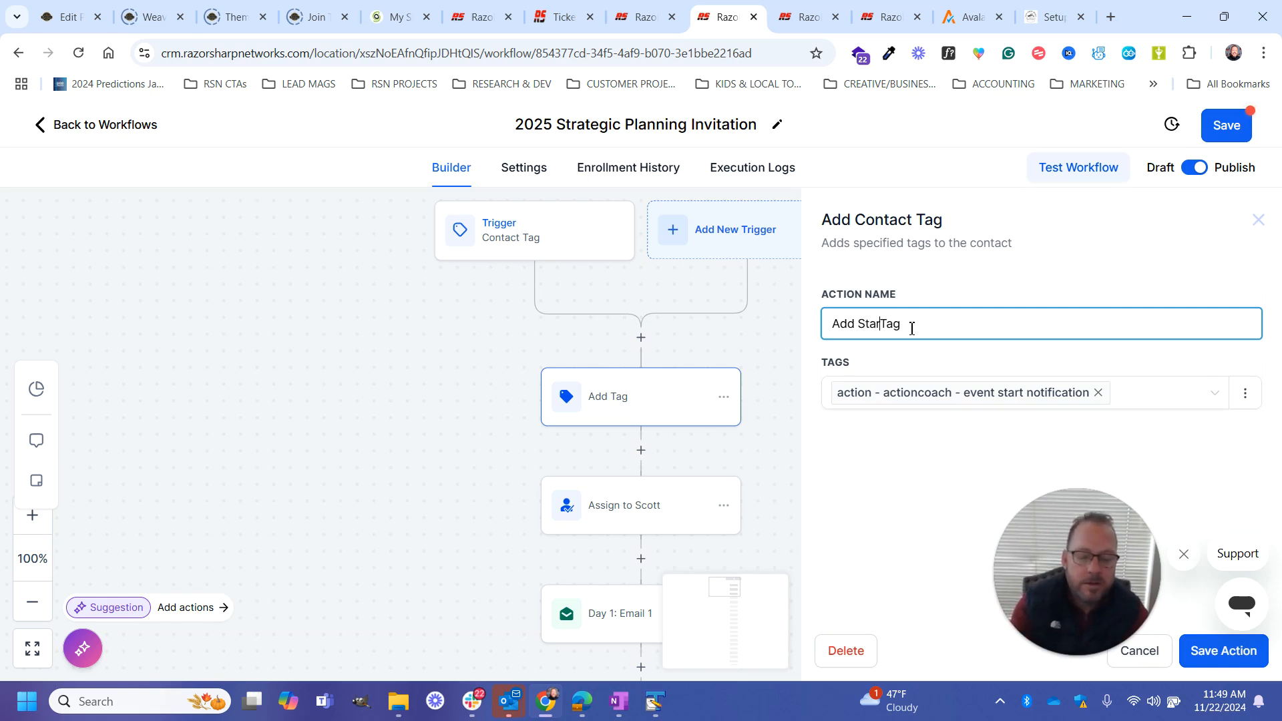
left_click(1232, 651)
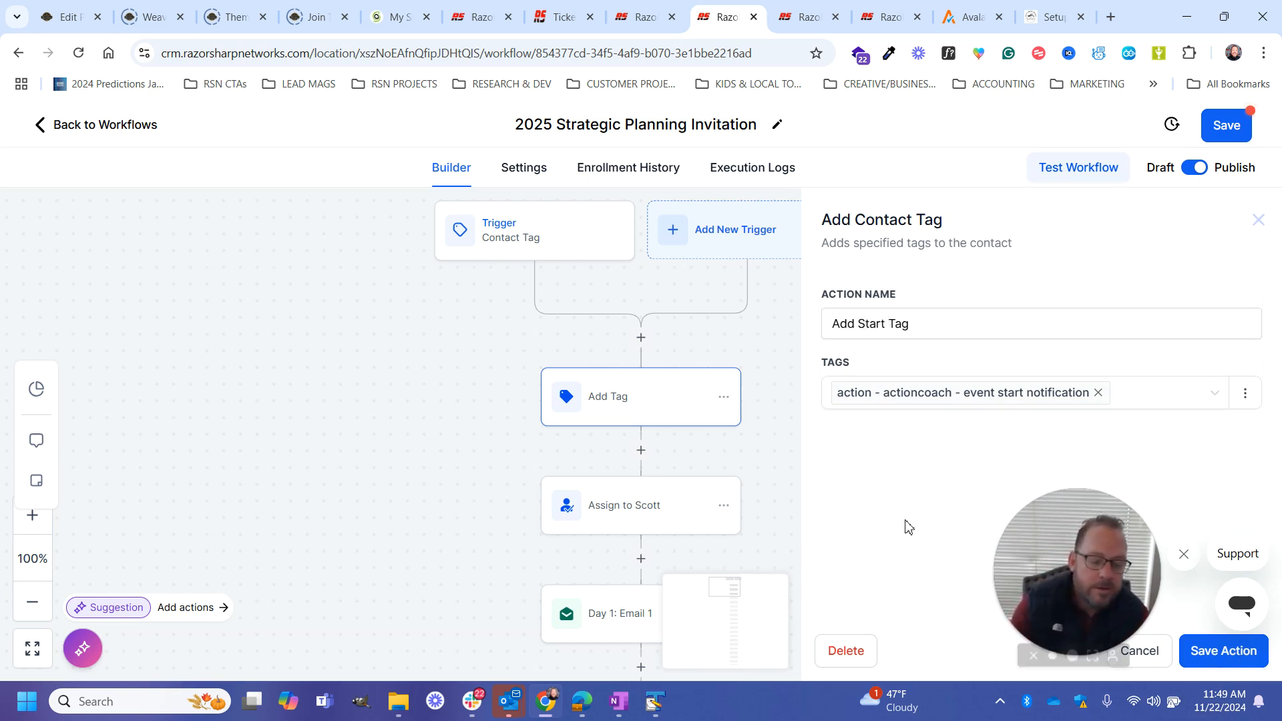
Add another Add Contact Tag action after the final Day 10: Reminder and Call to Action email.
scroll(661, 428, "down", 10)
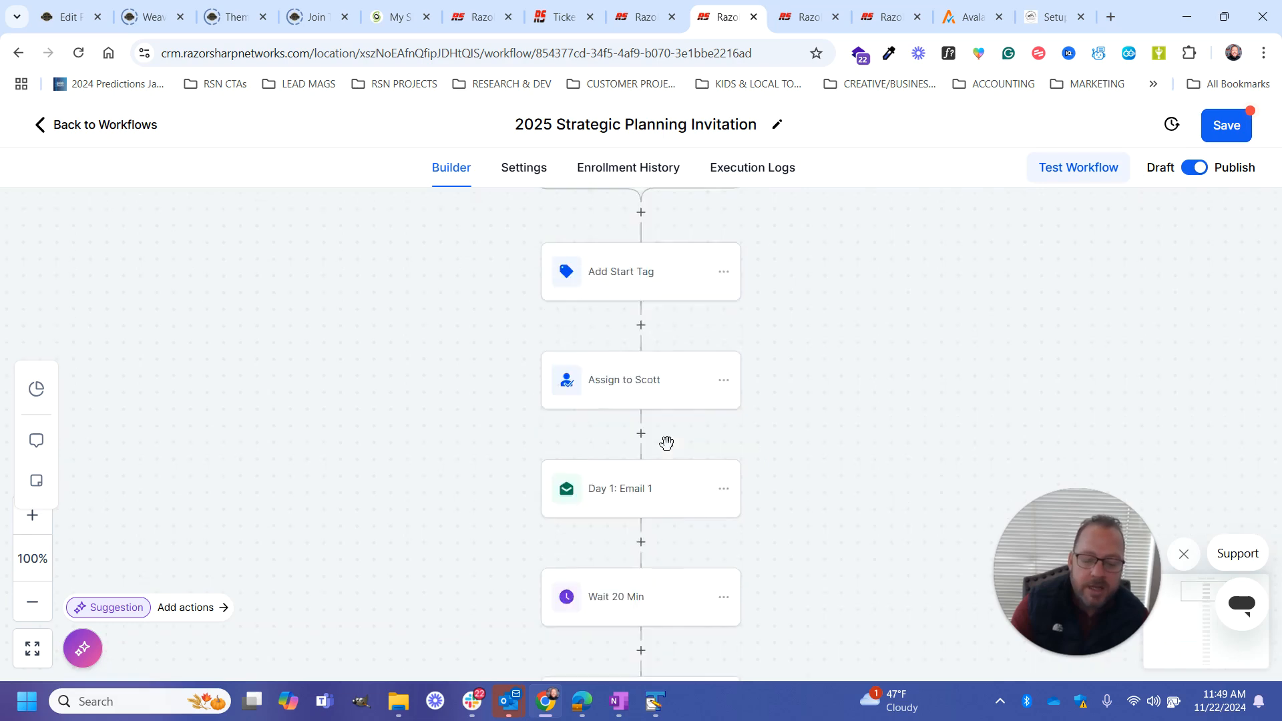
scroll(664, 454, "down", 15)
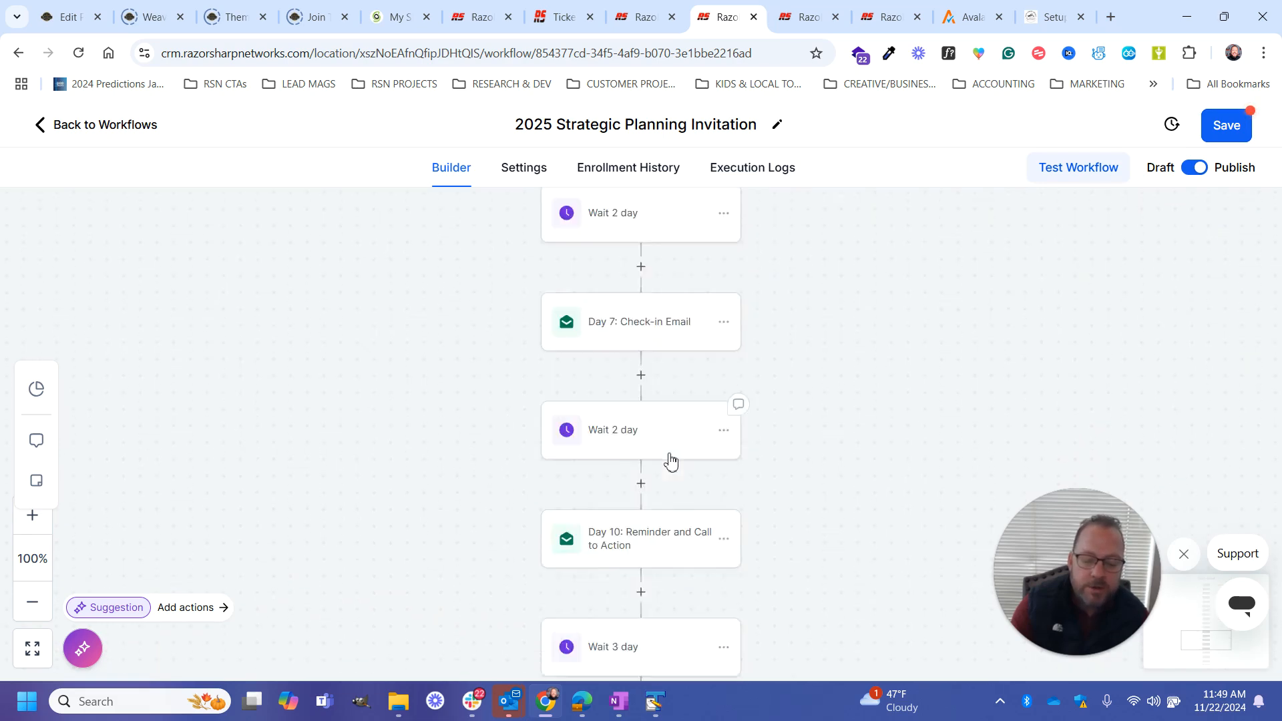
scroll(661, 461, "down", 2)
scroll(651, 488, "up", 1)
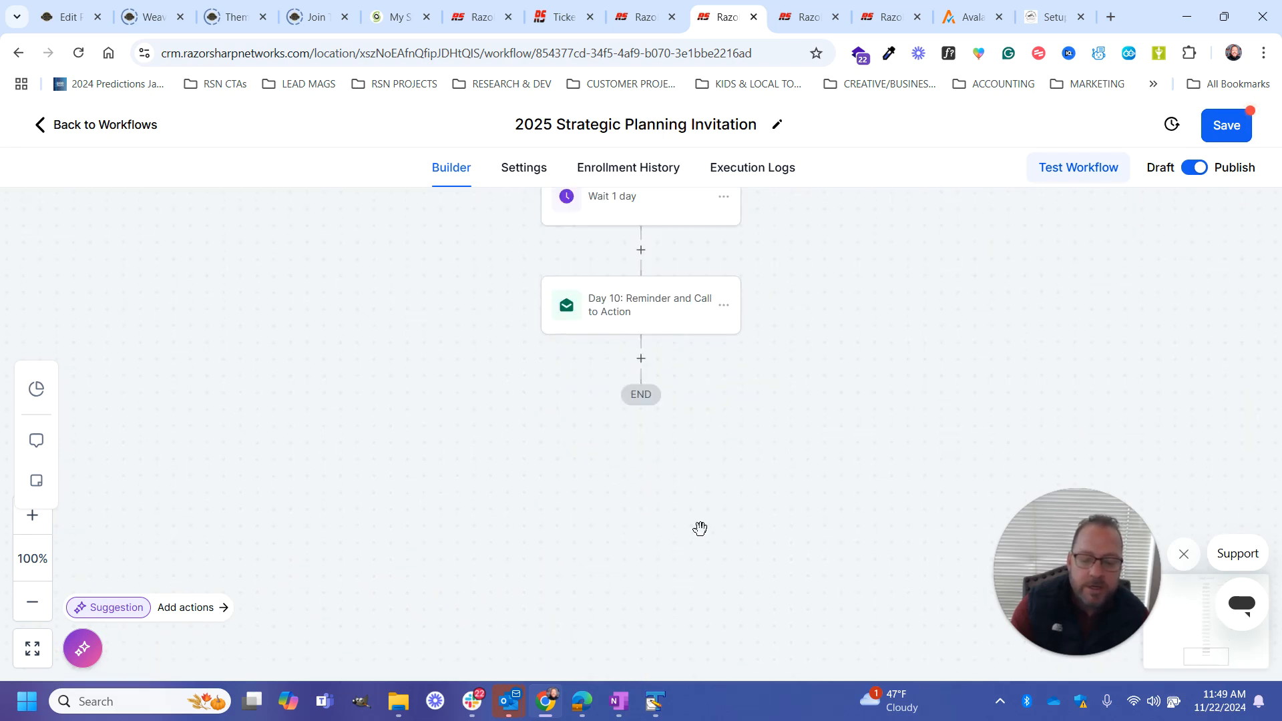
left_click(641, 358)
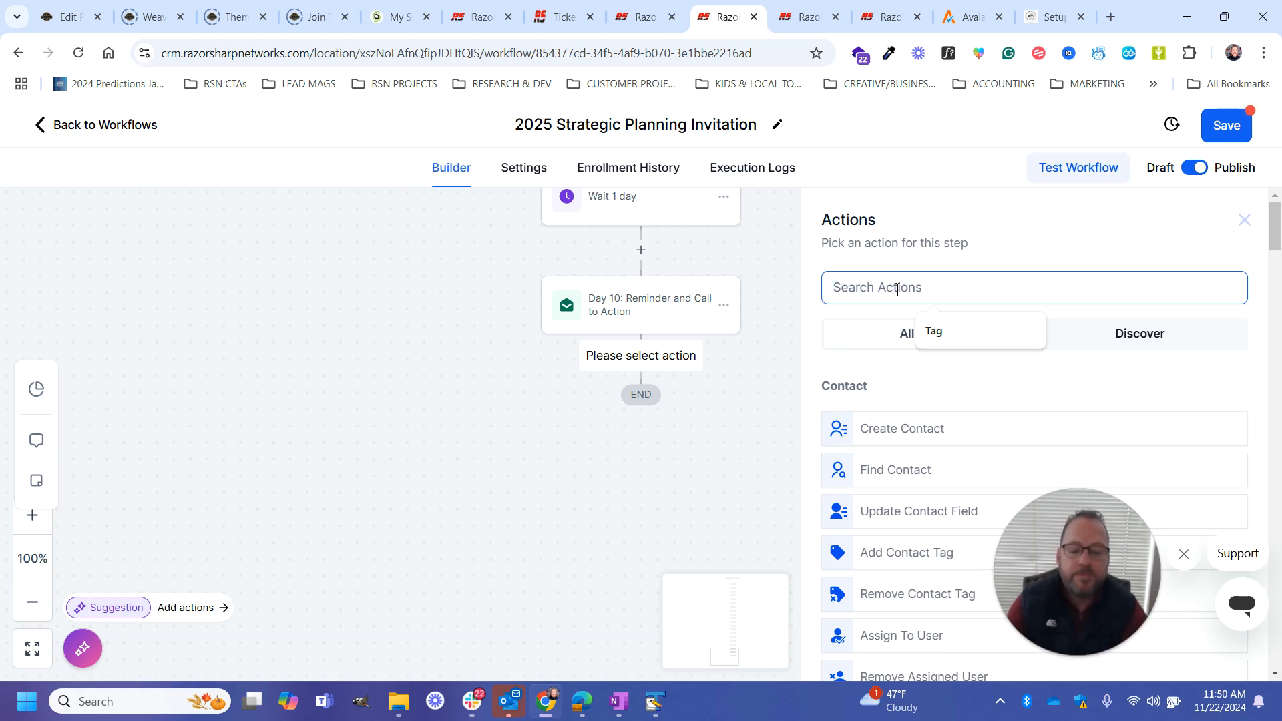
type("Tag")
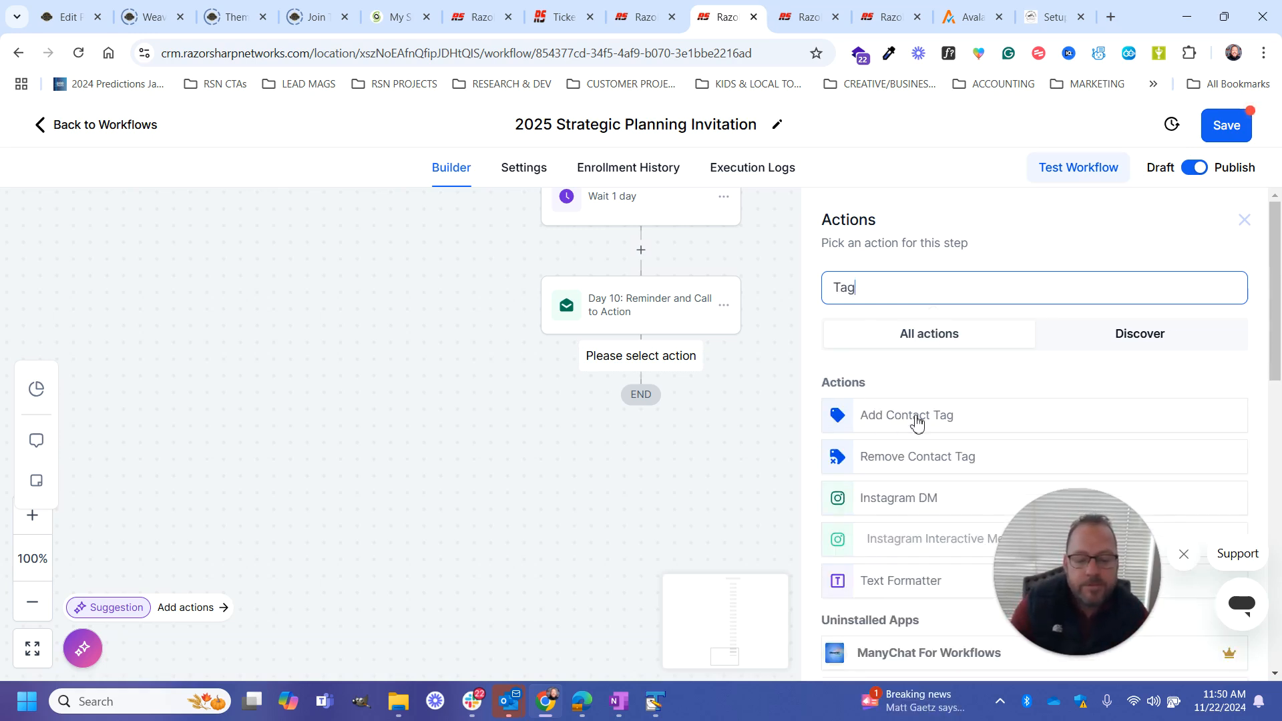
left_click(918, 423)
Create the tag "action - actioncoach - event stop notification" from the copied tag name for this action and save the action.
left_click(934, 404)
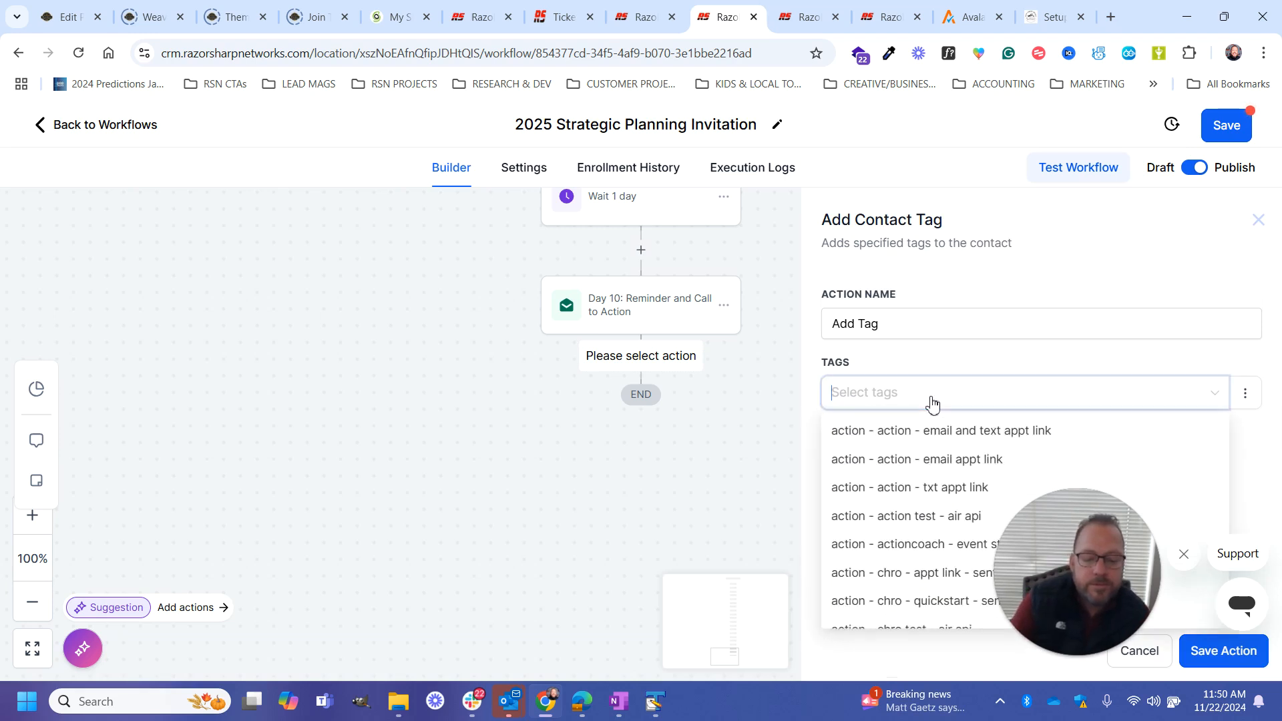
key("ctrl+v")
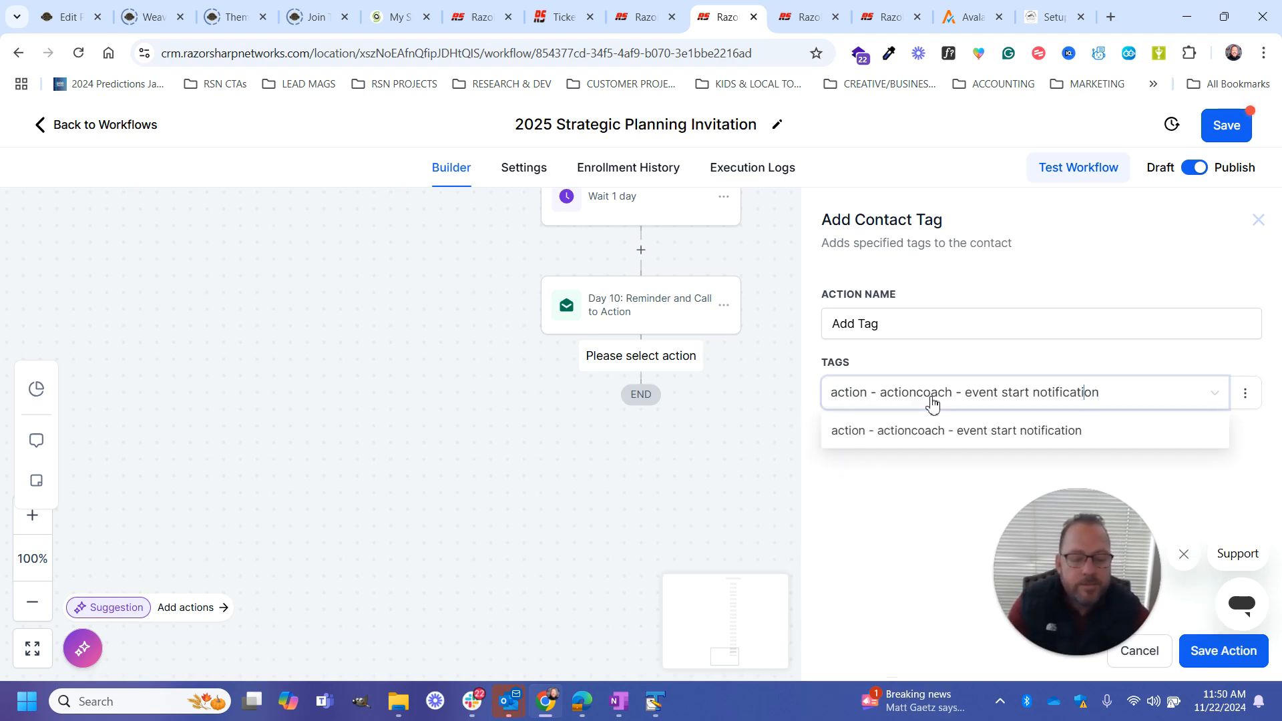
key("BackSpace")
key("BackSpace")
key("BackSpace")
type("op")
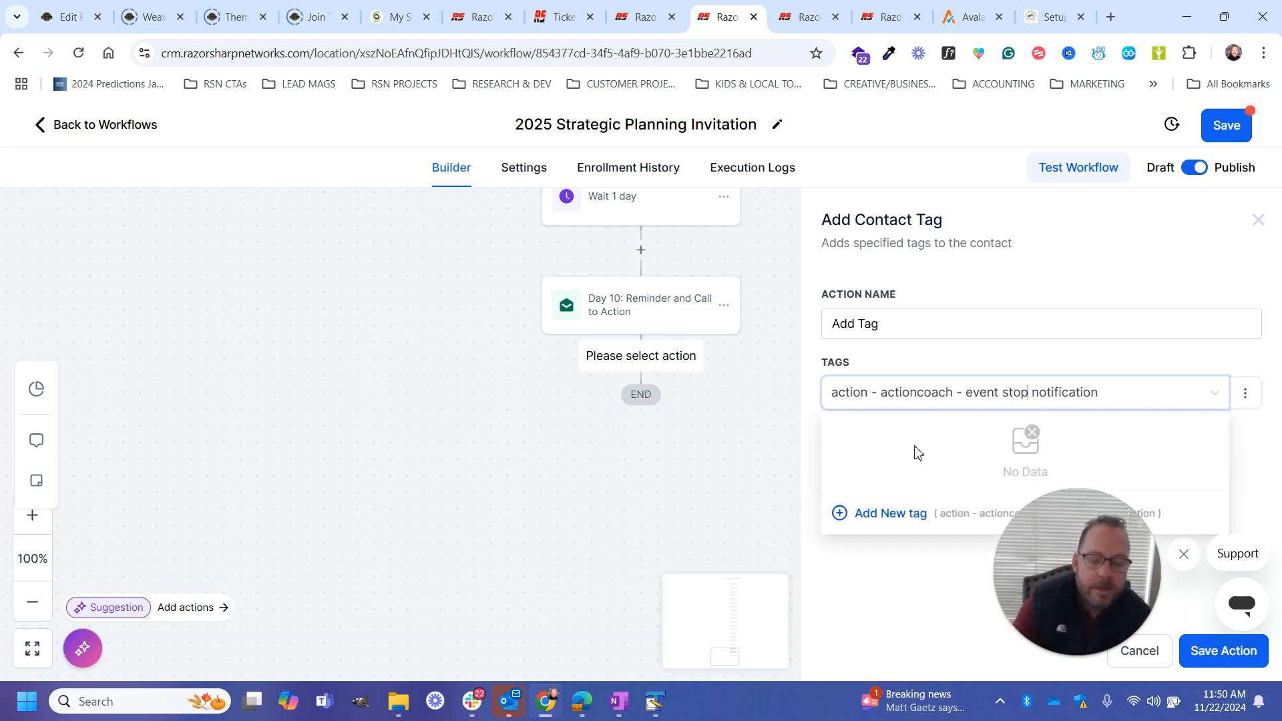
left_click(908, 514)
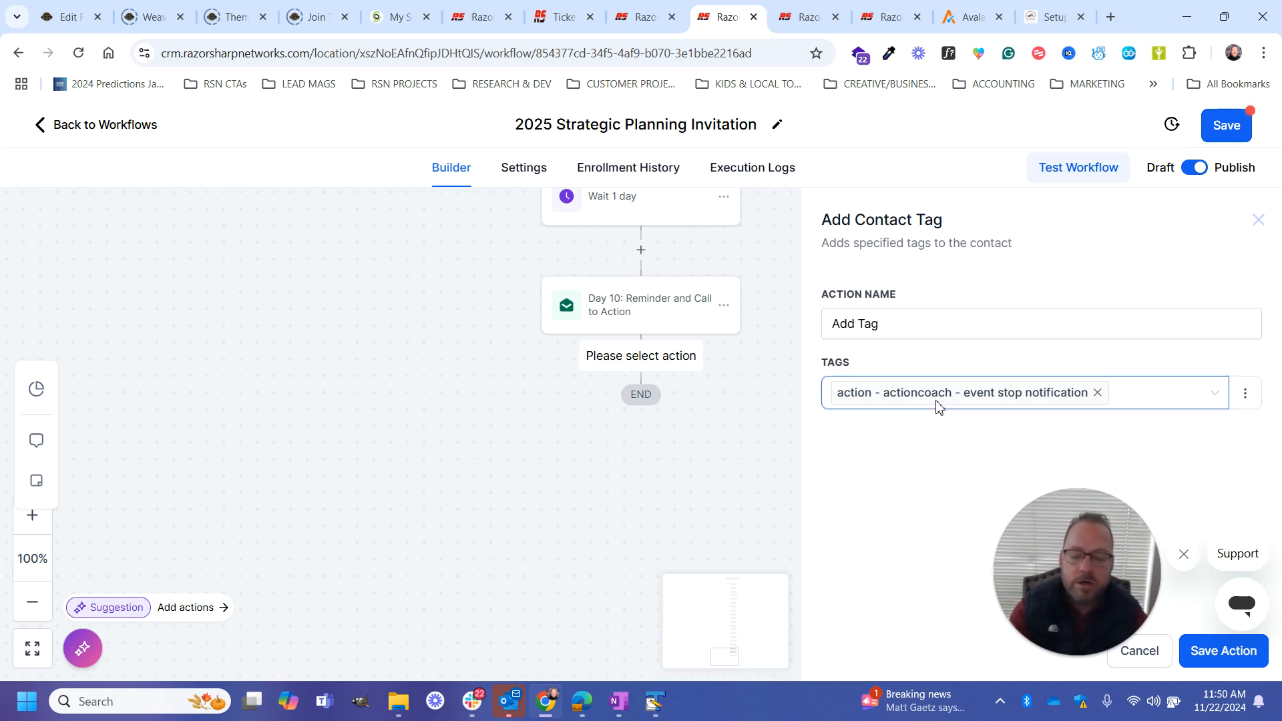
left_click(1197, 657)
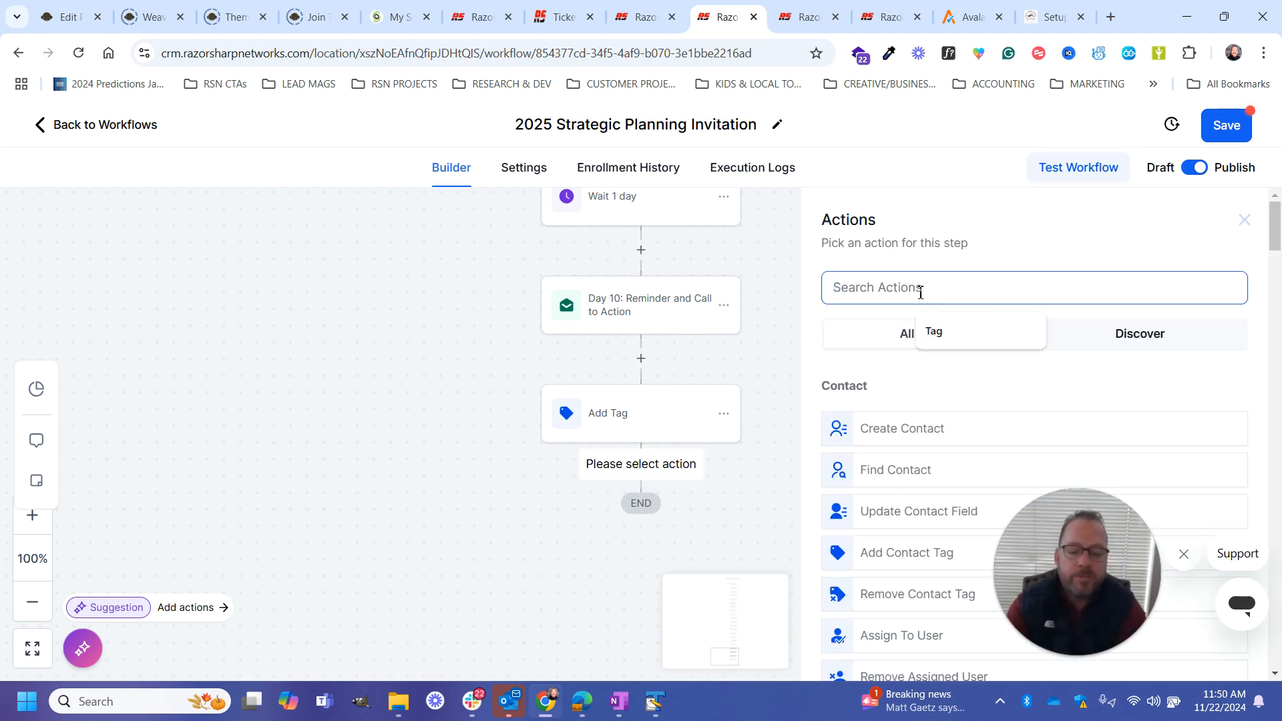
Add a Remove From Workflow action after the stop tag at the workflow's end and save the workflow.
type("Work")
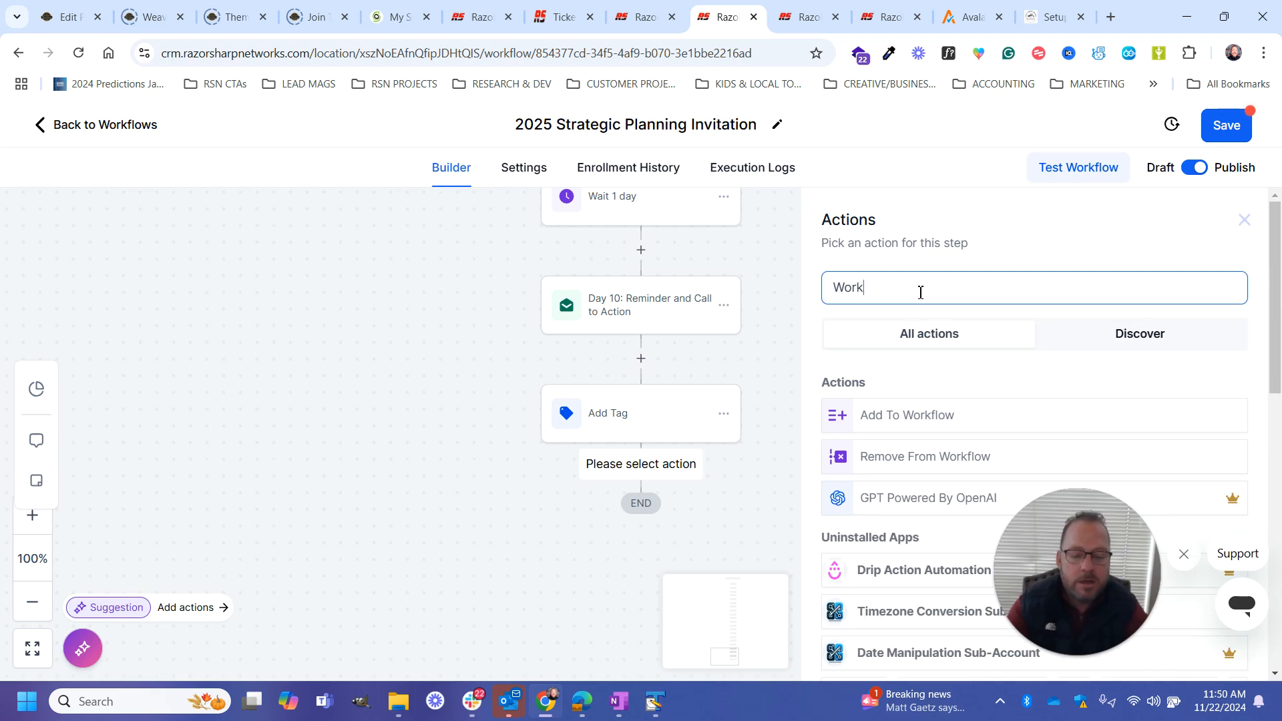
left_click(928, 460)
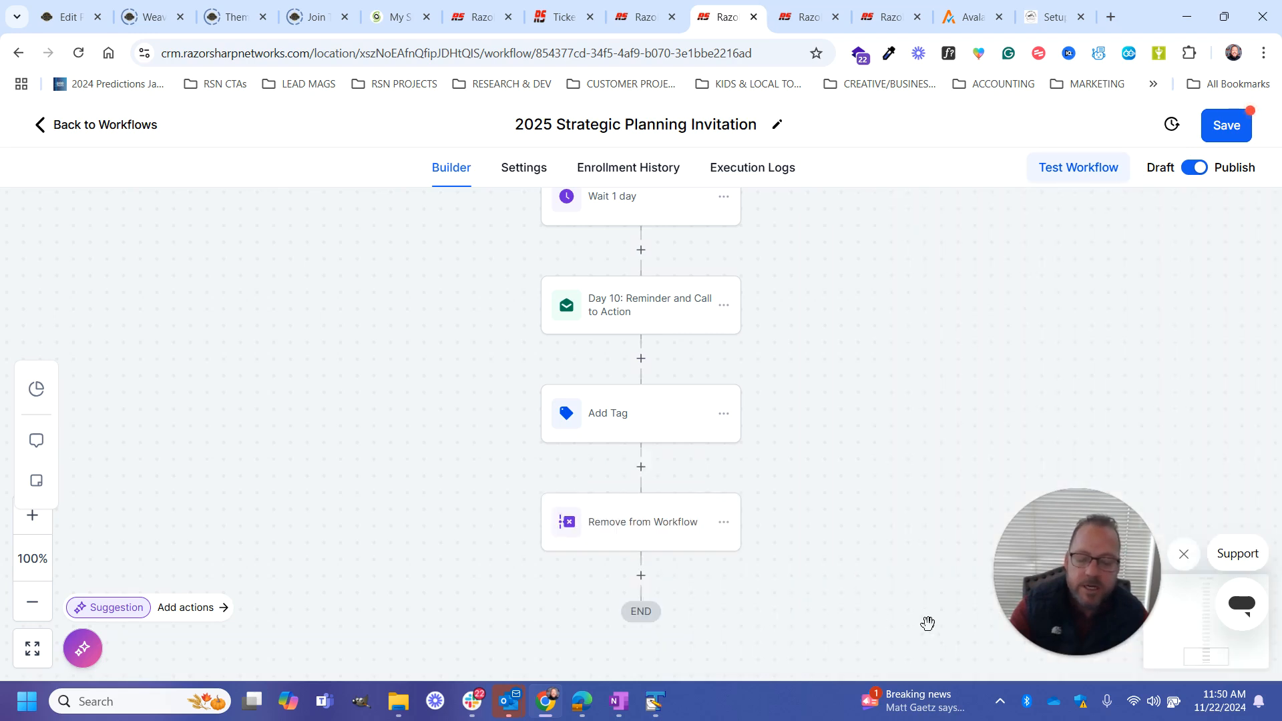
left_click(1239, 127)
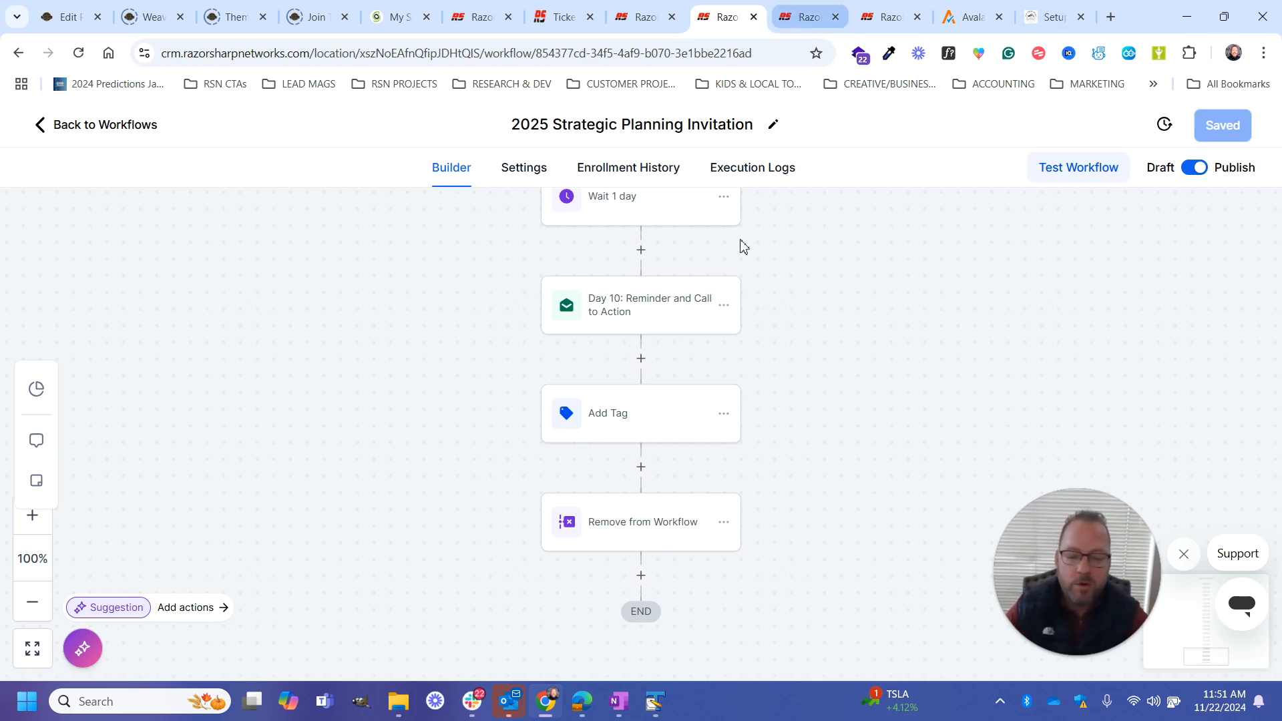
Switch to the open Contacts page with the ACTIONCoach smart list and reload it.
key("ctrl+Tab")
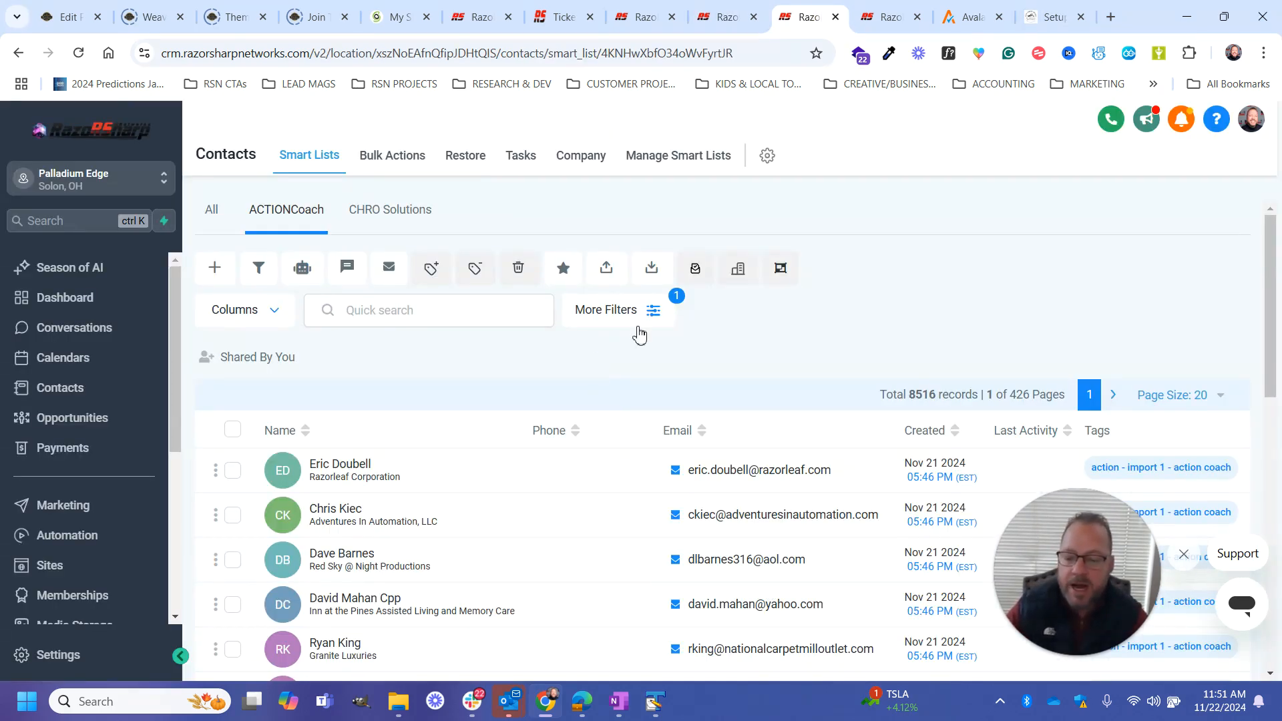
left_click(78, 52)
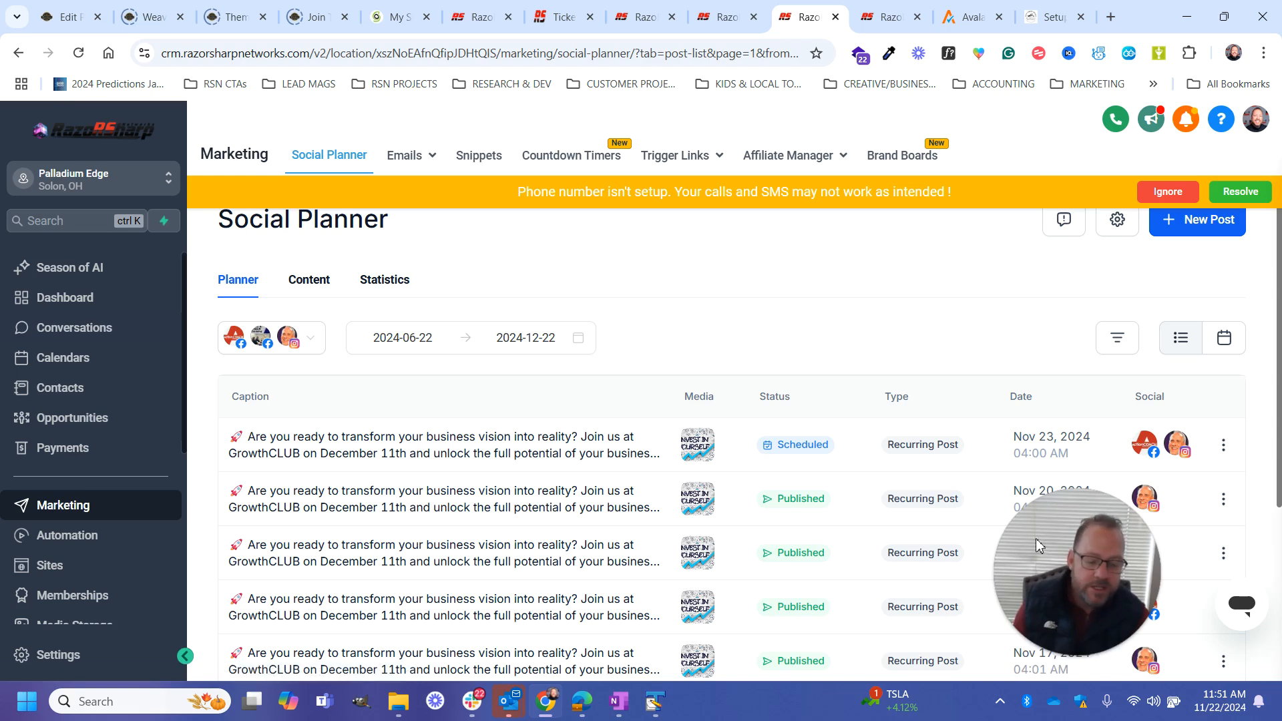
left_click(1050, 636)
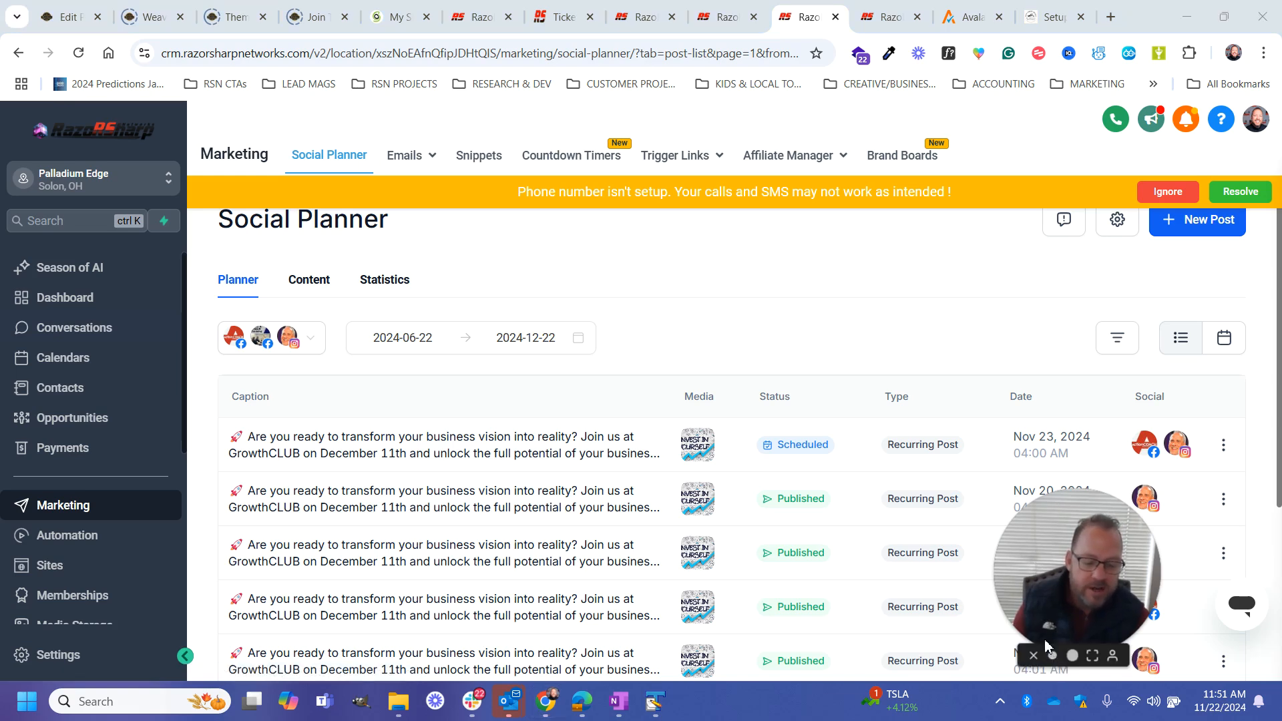
left_click(1072, 655)
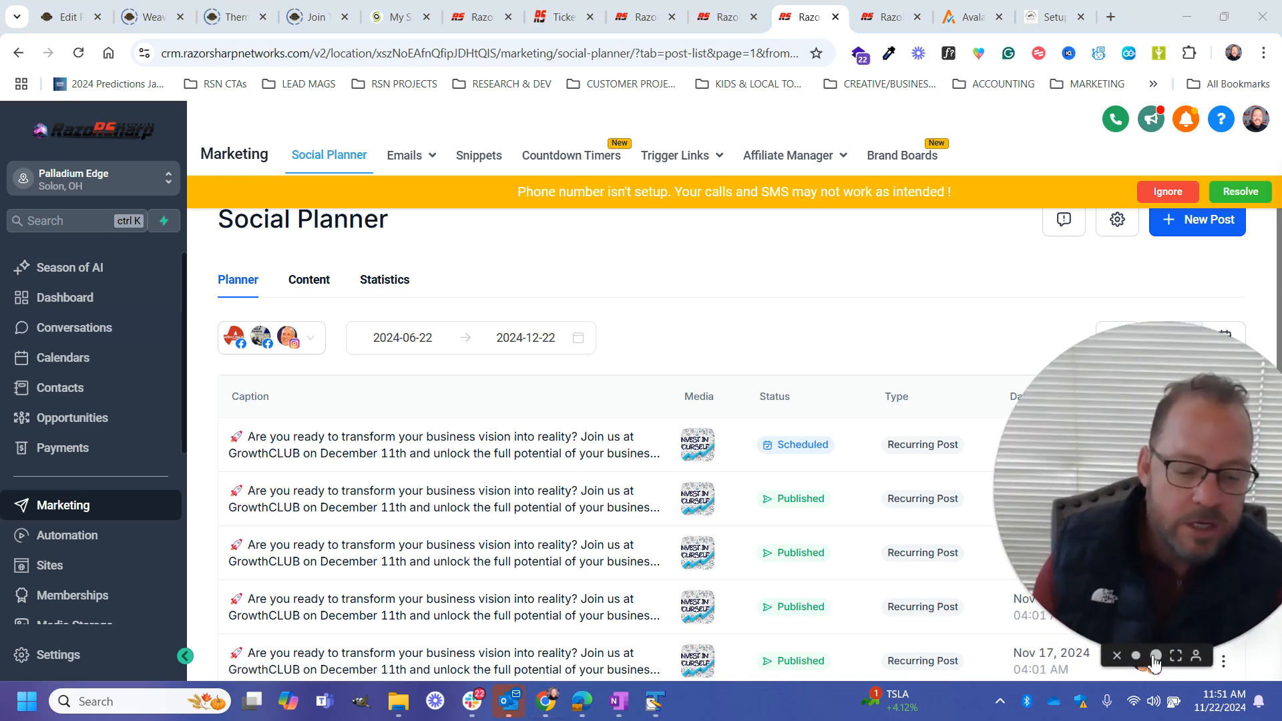
left_click(1176, 656)
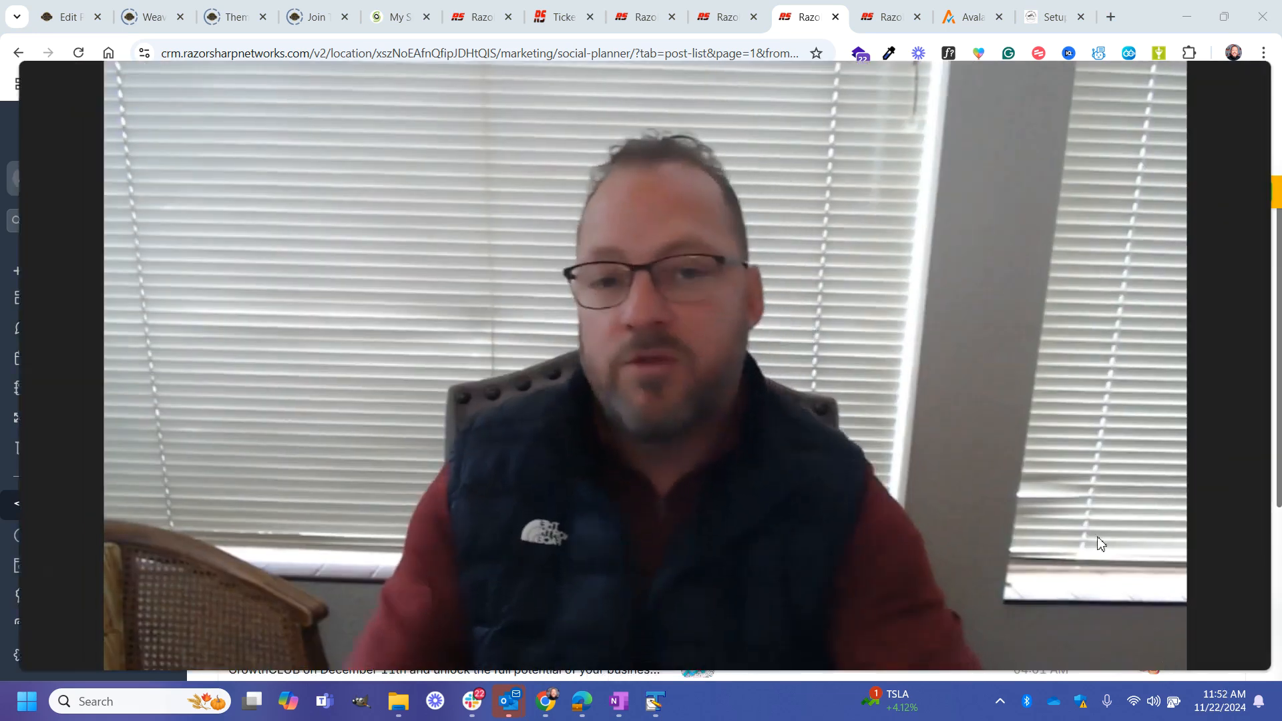